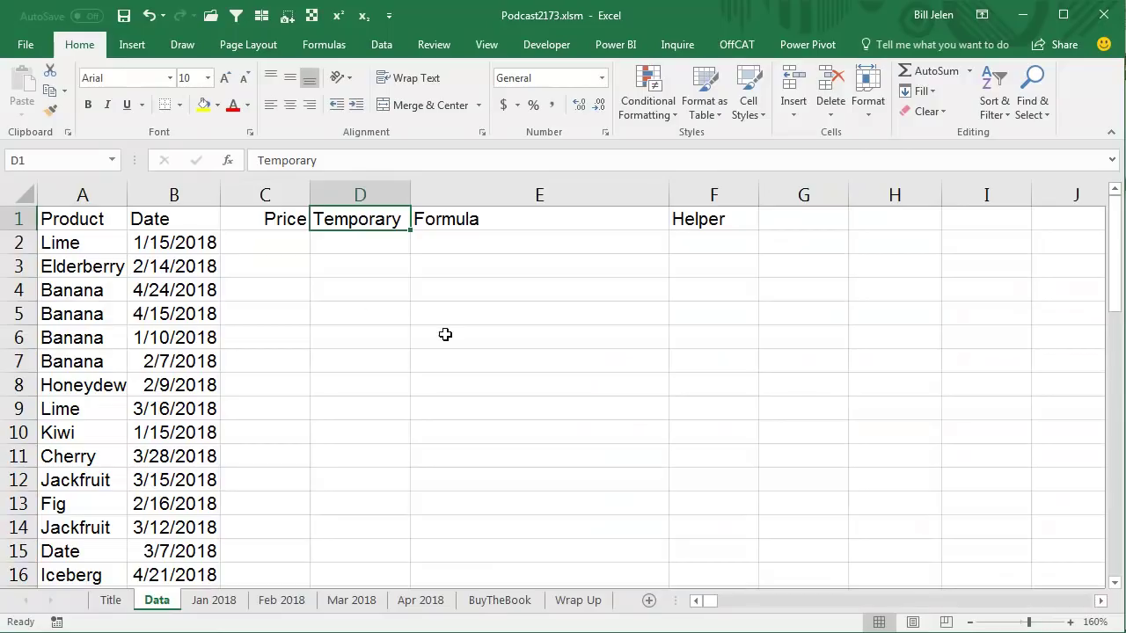
Examine the products and dates on the Data sheet and the price tables on the monthly sheets from Jan 2018 to Apr 2018
click(88, 243)
click(85, 268)
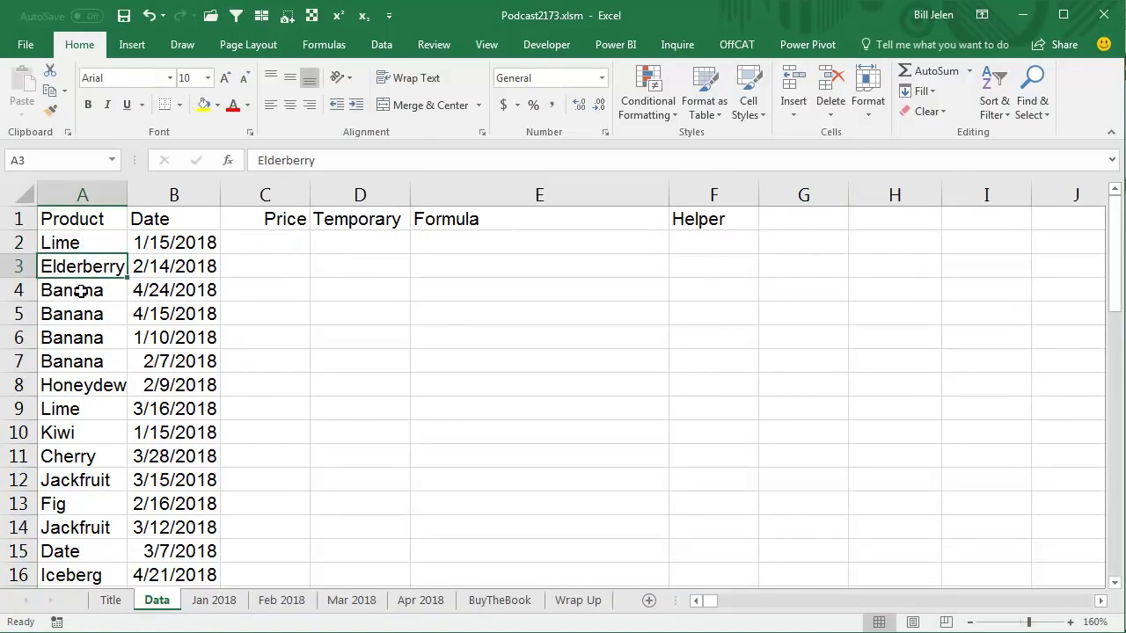
click(83, 289)
click(169, 242)
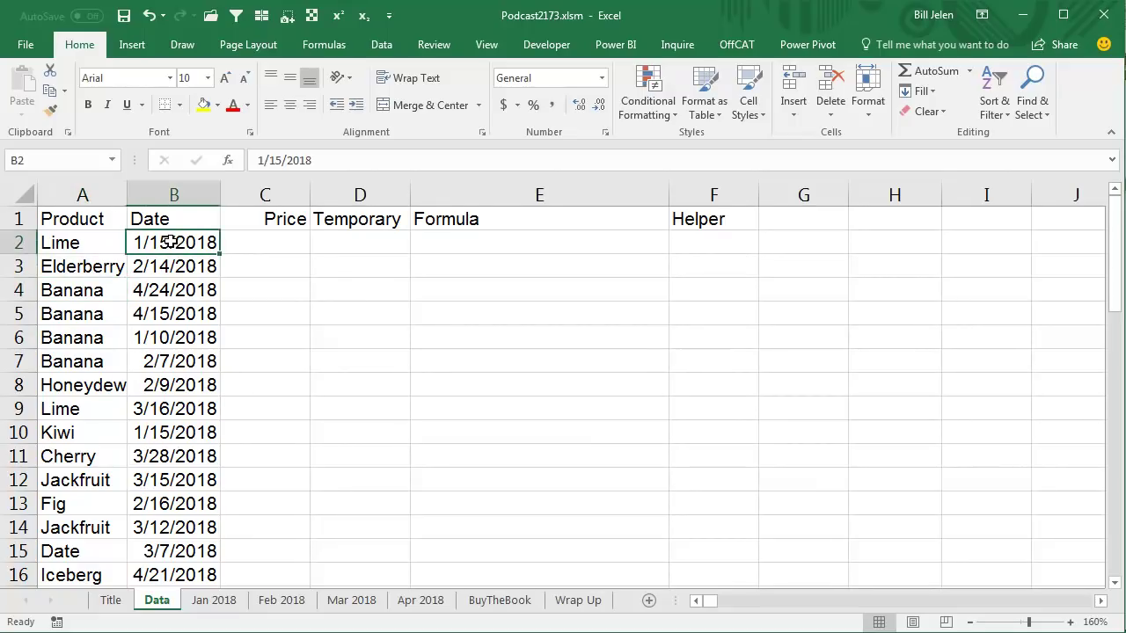
click(172, 264)
click(173, 288)
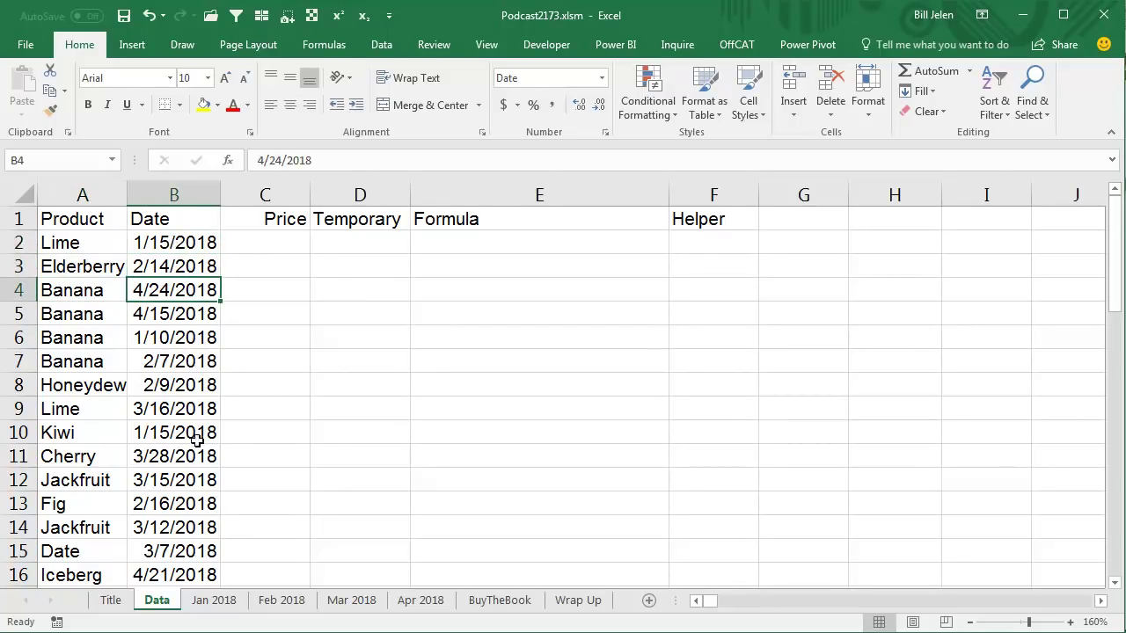
click(220, 605)
click(276, 604)
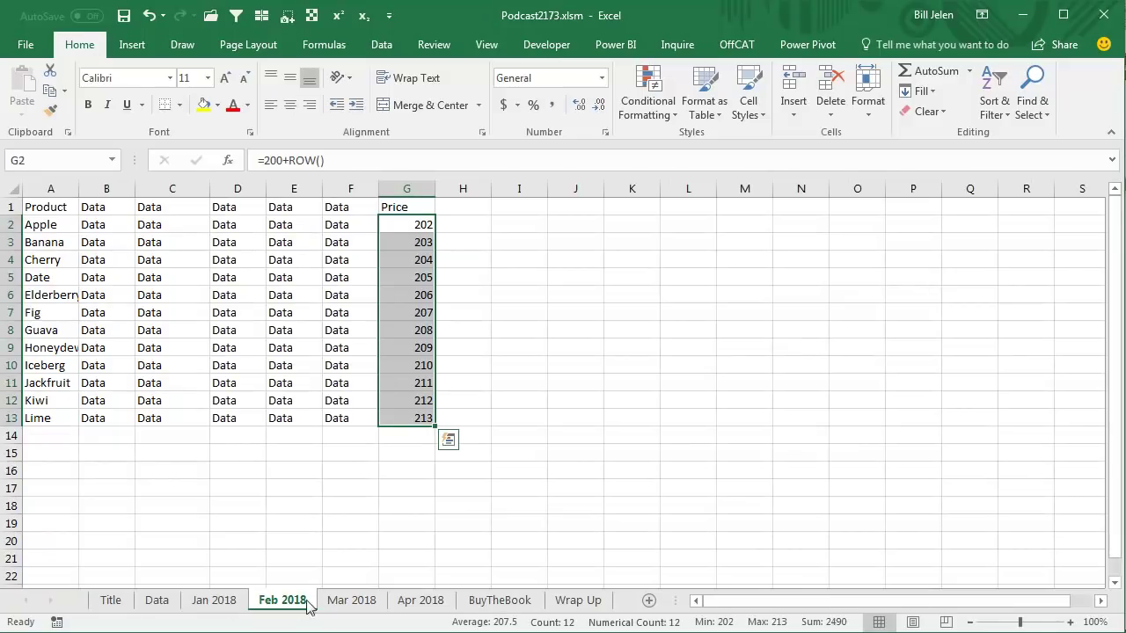
click(352, 603)
click(410, 605)
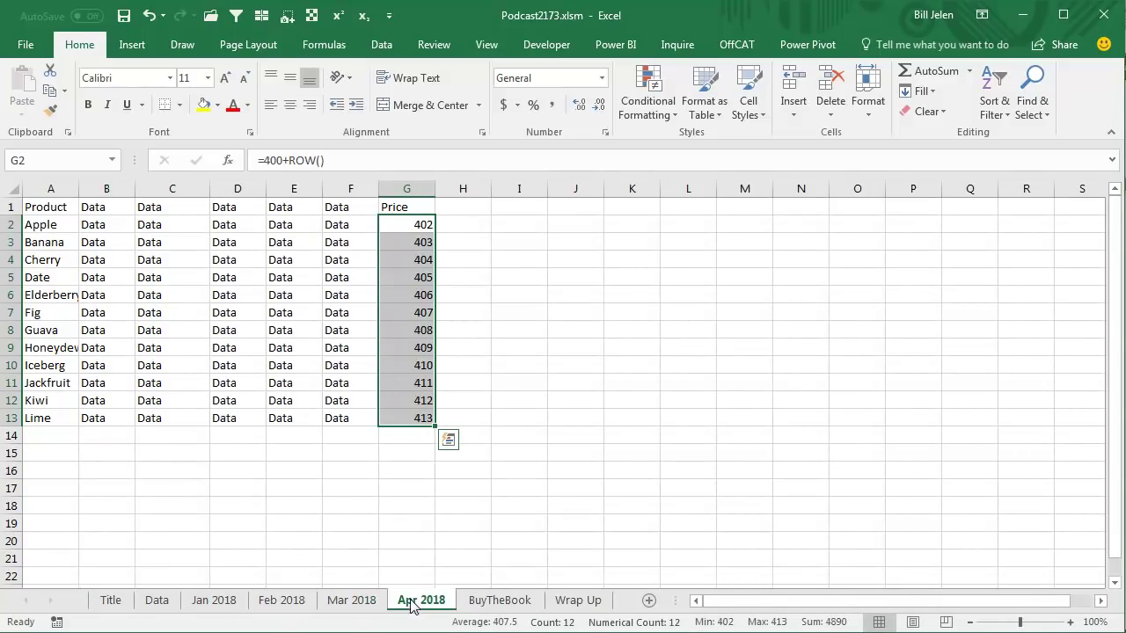
click(157, 602)
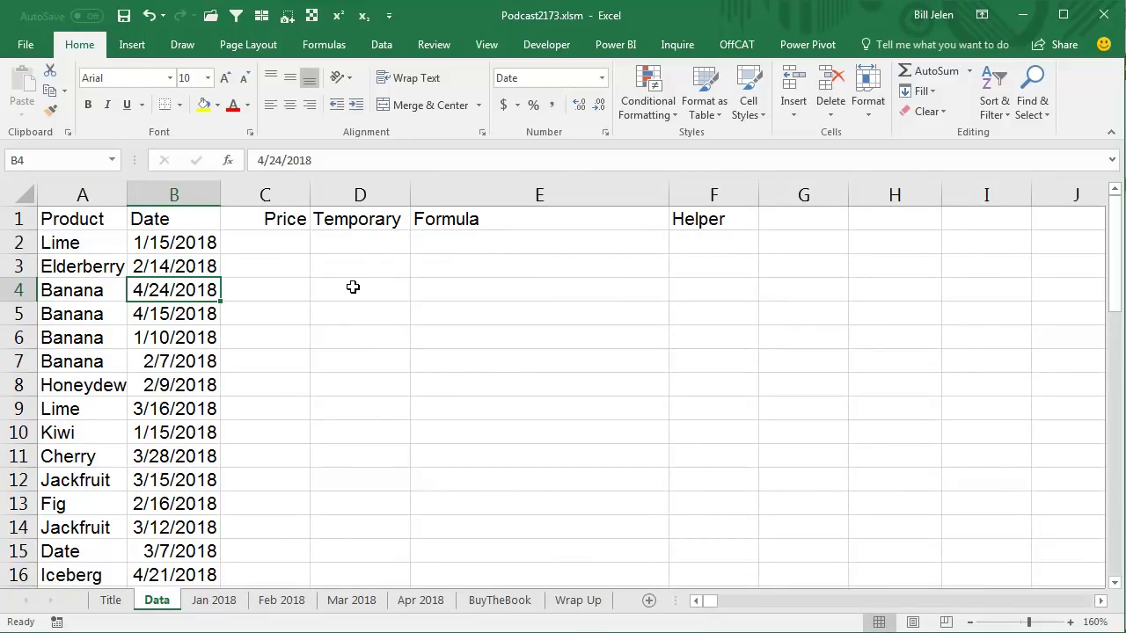
Enter a VLOOKUP in D2 of the Data sheet that finds A2 in 'Jan 2018'!A1:G13, returning column 7 with an exact match (FALSE)
click(340, 240)
text(=vl)
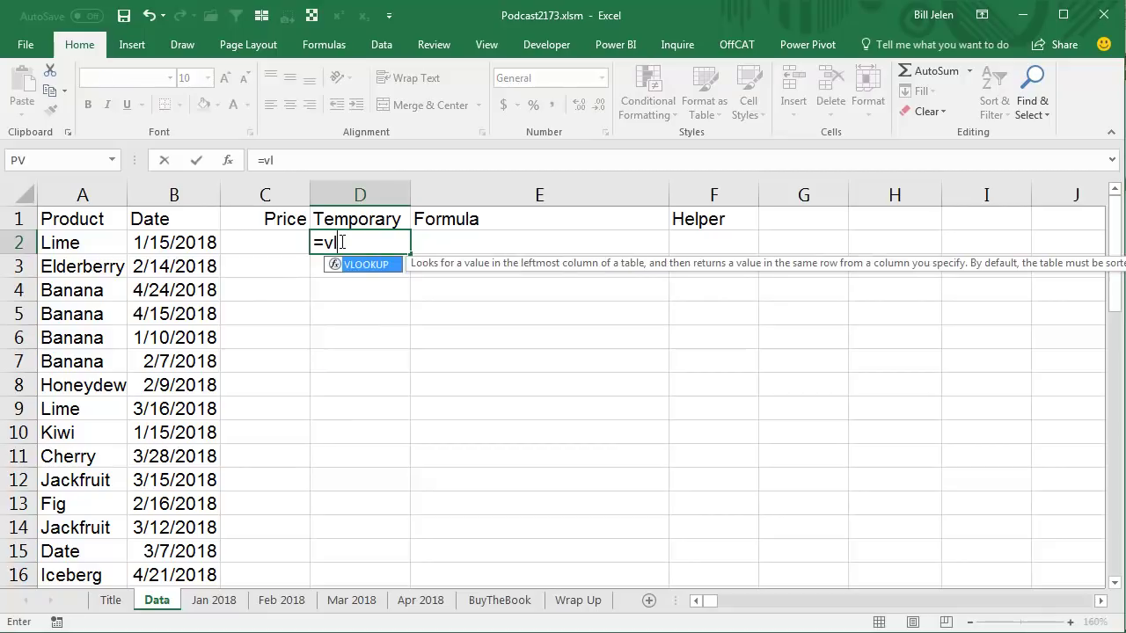
key(Tab)
key(Left)
key(Left)
key(Left)
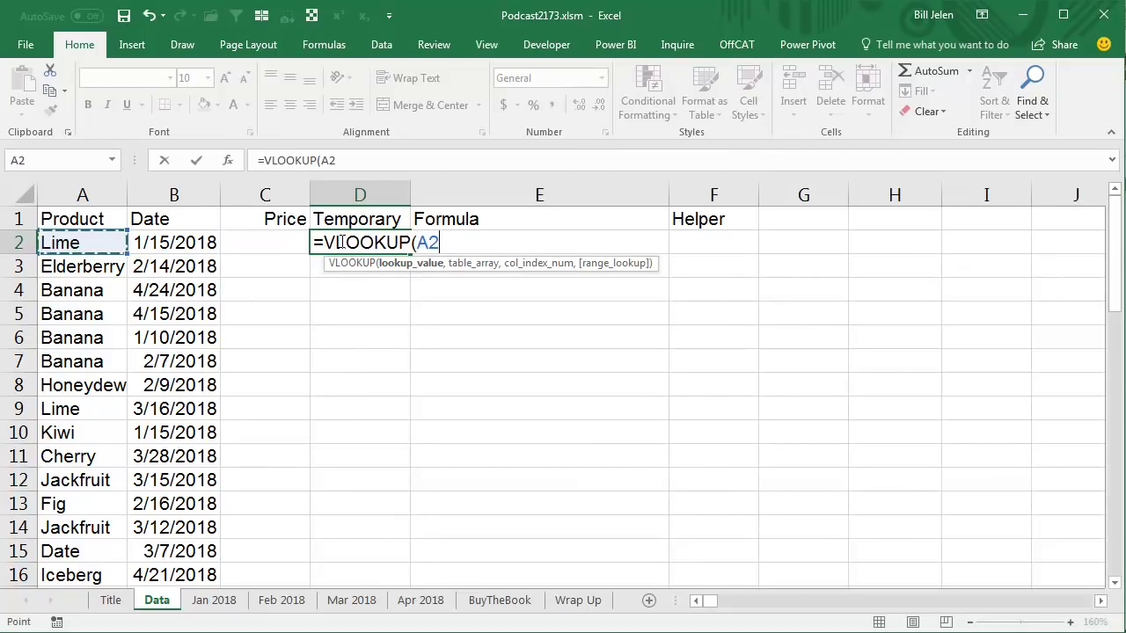
text(,)
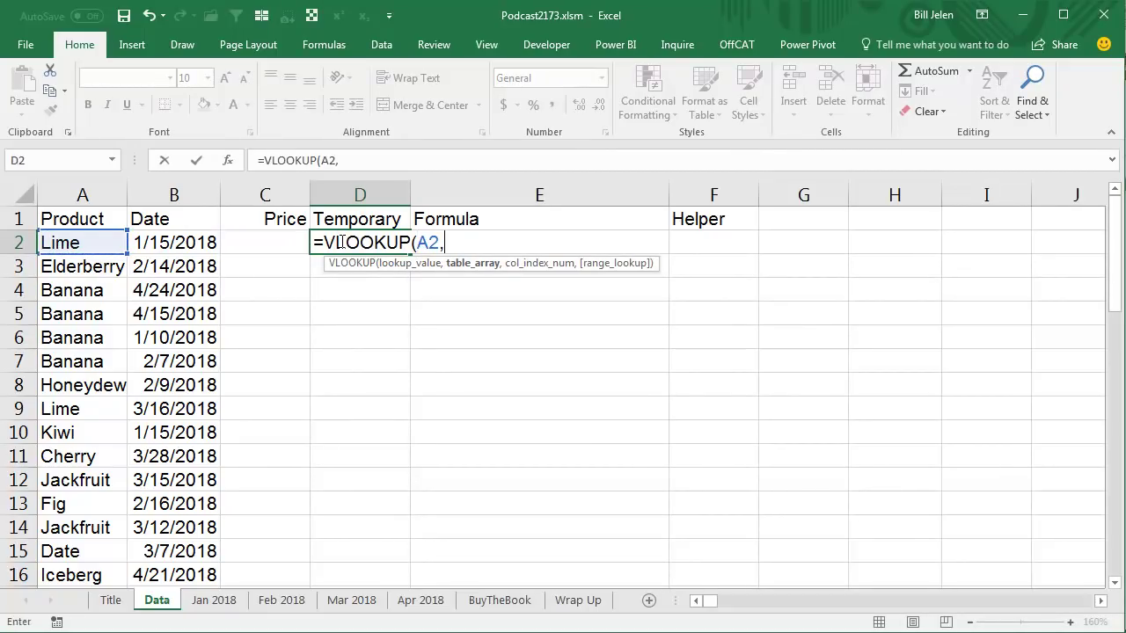
key(ctrl+Page_Down)
key(ctrl+Home)
key(ctrl+shift+End)
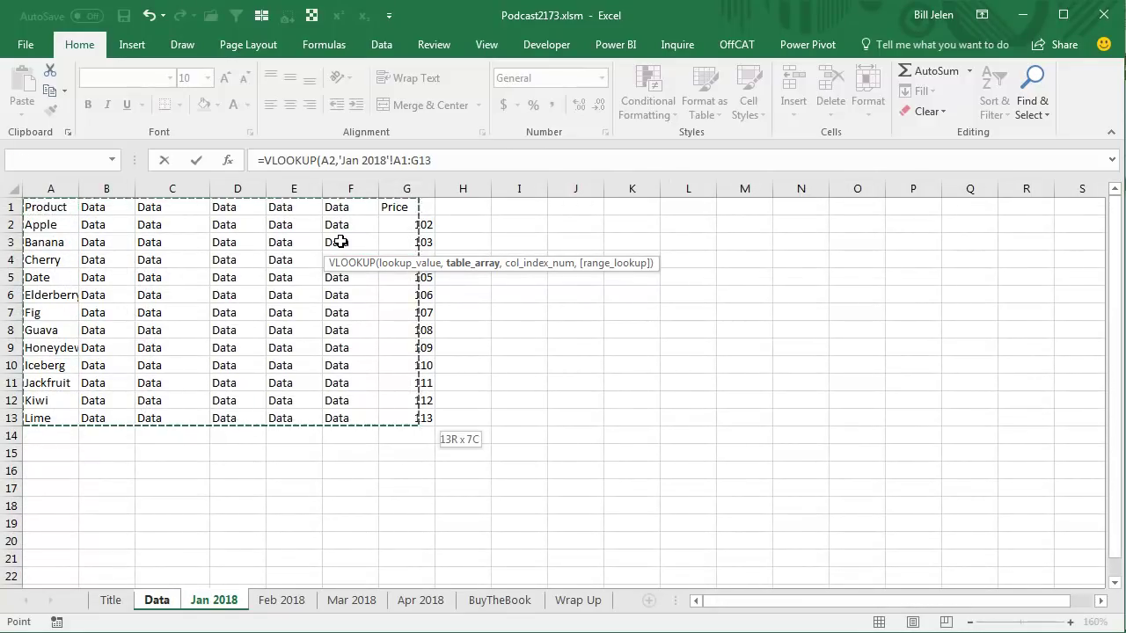
text(,)
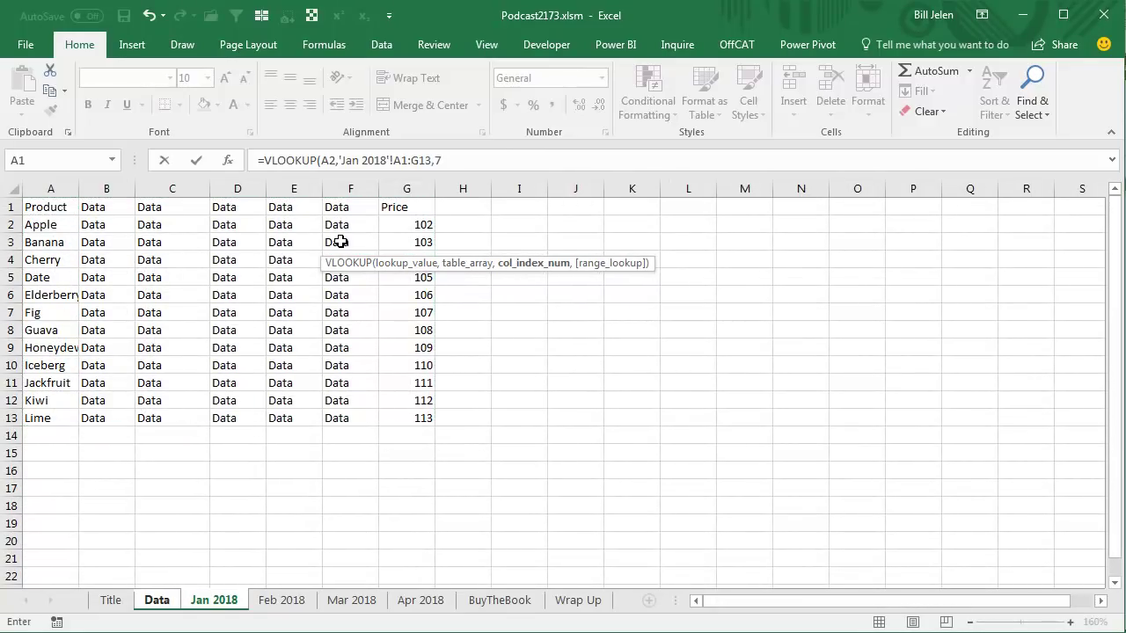
text(7,Fa)
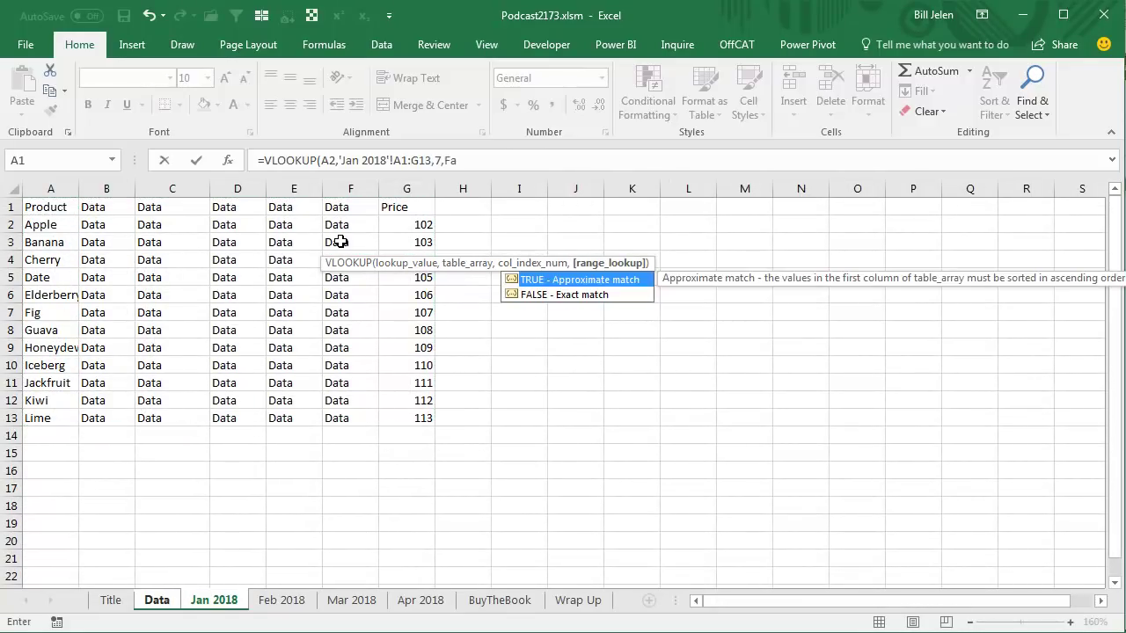
text(lse)
key(Return)
click(341, 242)
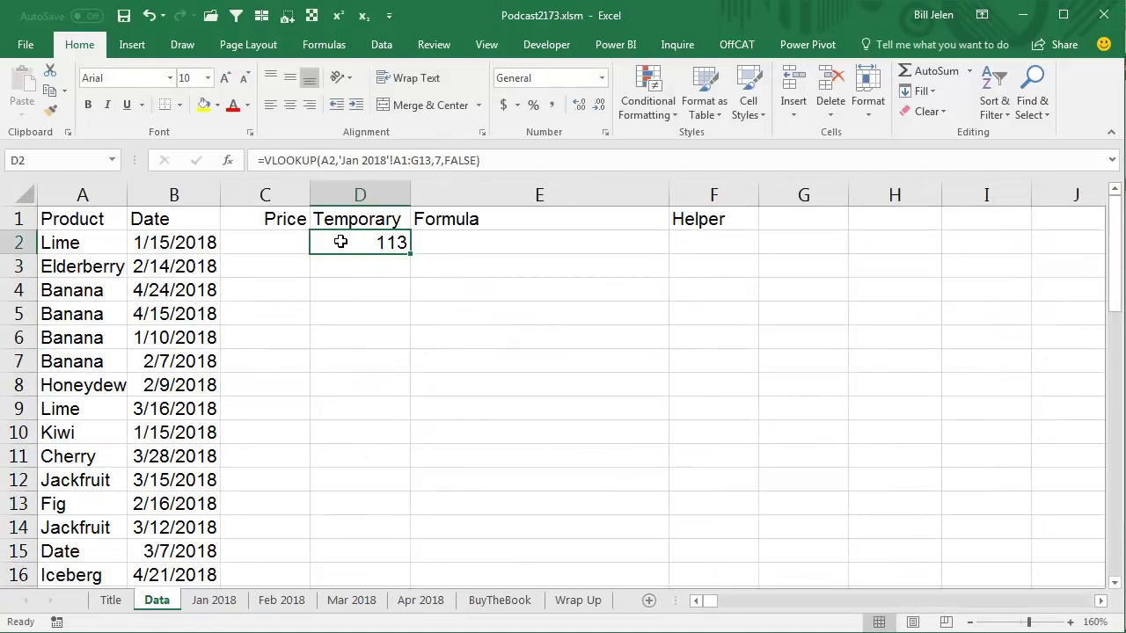
Enter =FORMULATEXT(D2) in E2 and autofit the width of column E to it
key(Right)
text(=form)
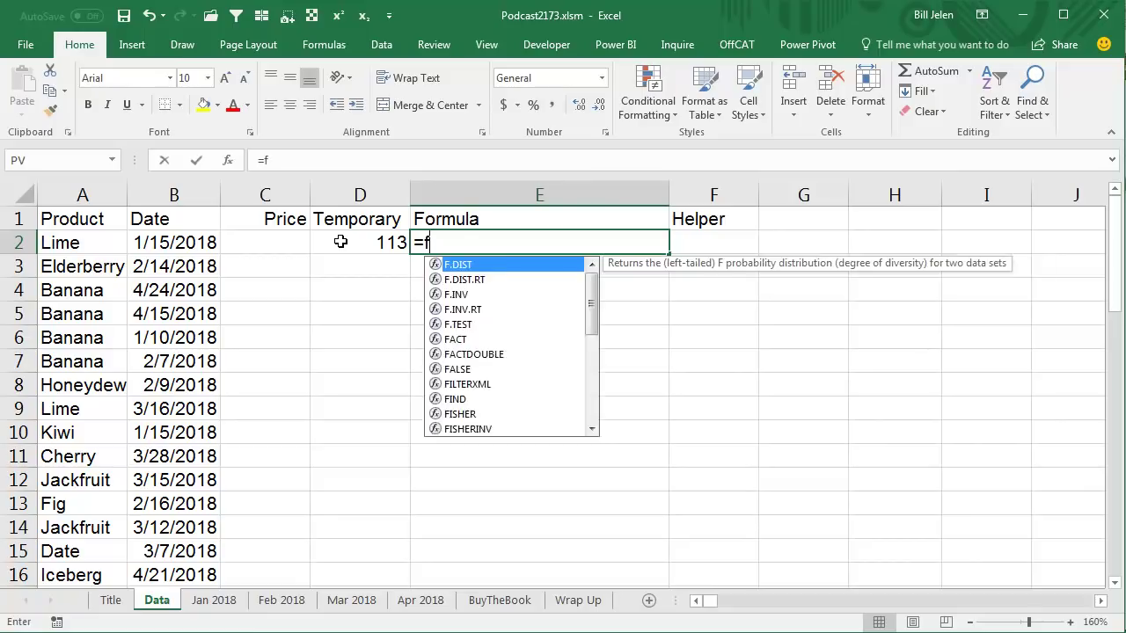
key(Tab)
click(341, 242)
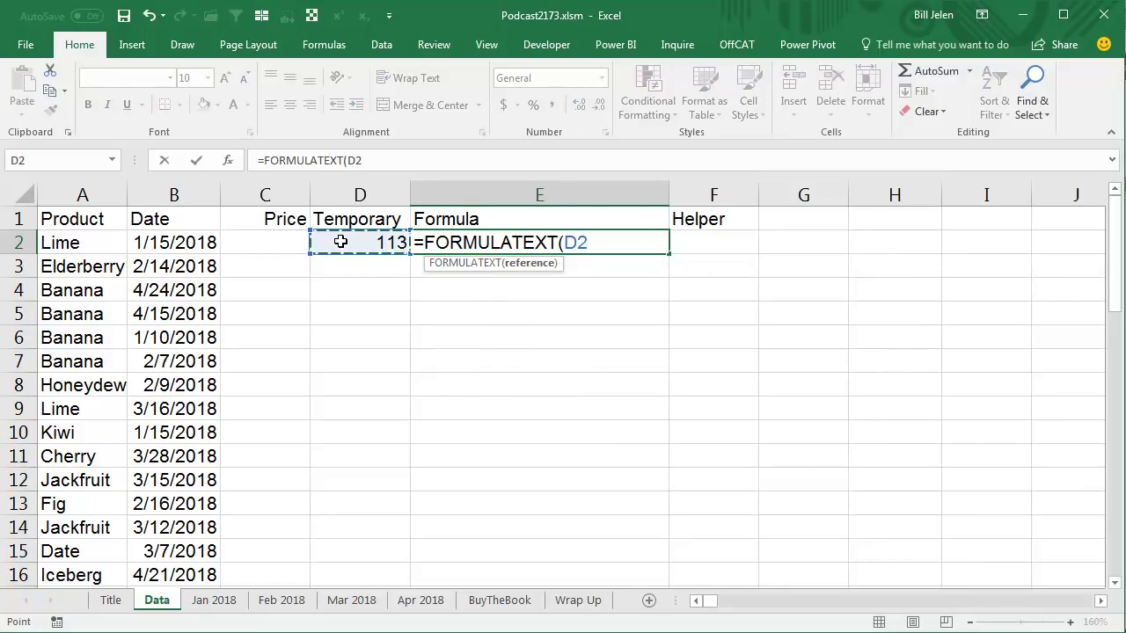
text())
key(Return)
key(Up)
key(alt+o)
key(c)
key(a)
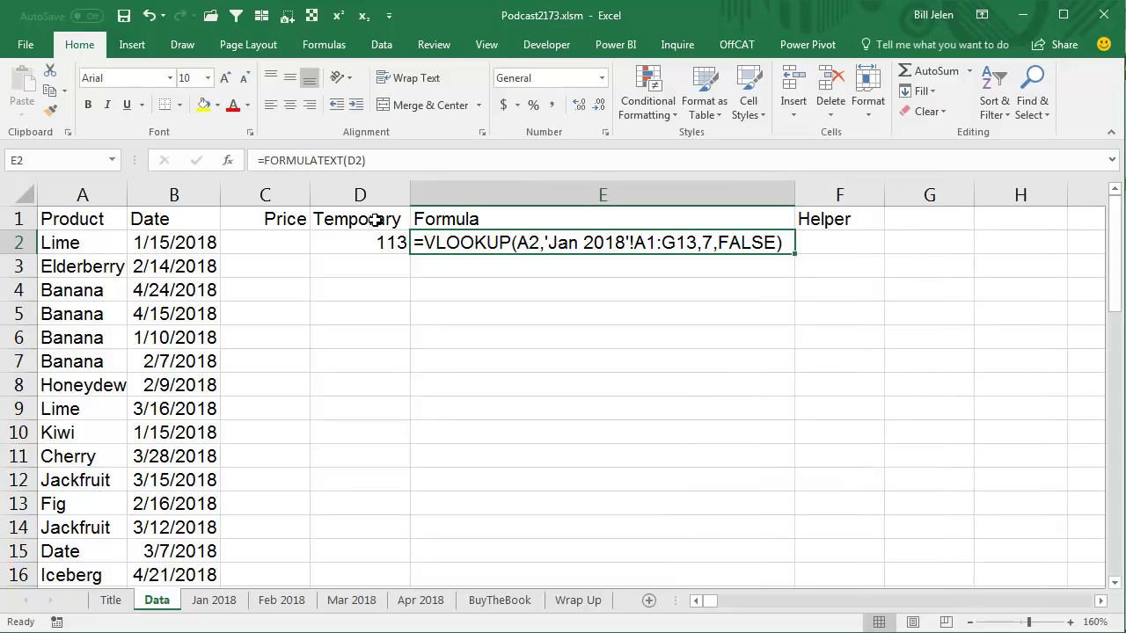
Replace the FORMULATEXT formula in E2 with its own result, pasted as values
key(ctrl+c)
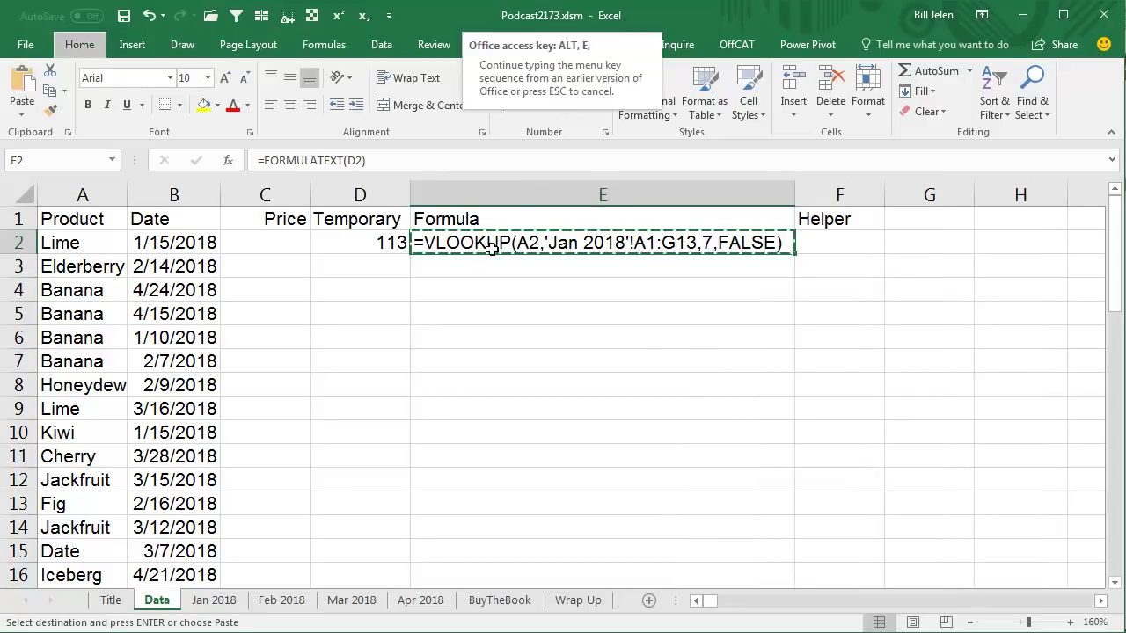
key(ctrl+alt+v)
key(v)
key(Return)
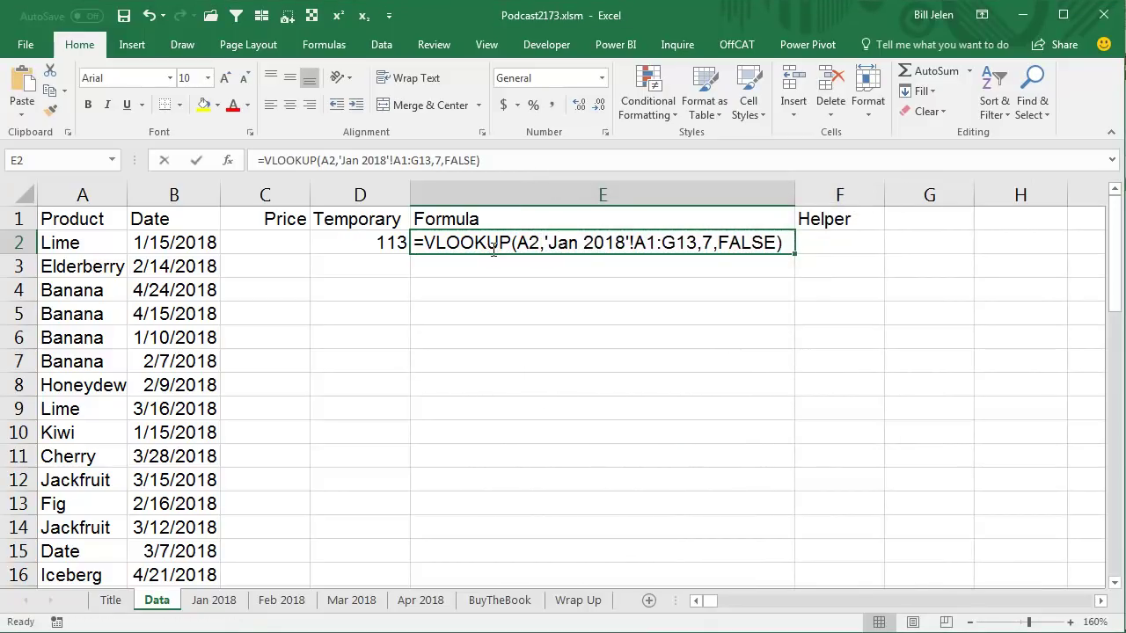
Colour only the table reference 'Jan 2018'!A1:G13 red within the formula text in E2
key(F2)
key(Left)
key(Left)
key(Left)
key(Left)
key(Left)
key(Left)
key(Left)
key(Left)
key(Left)
key(Left)
key(Left)
key(Left)
key(Left)
key(Left)
key(Left)
key(Left)
key(Left)
key(Left)
key(Left)
key(Left)
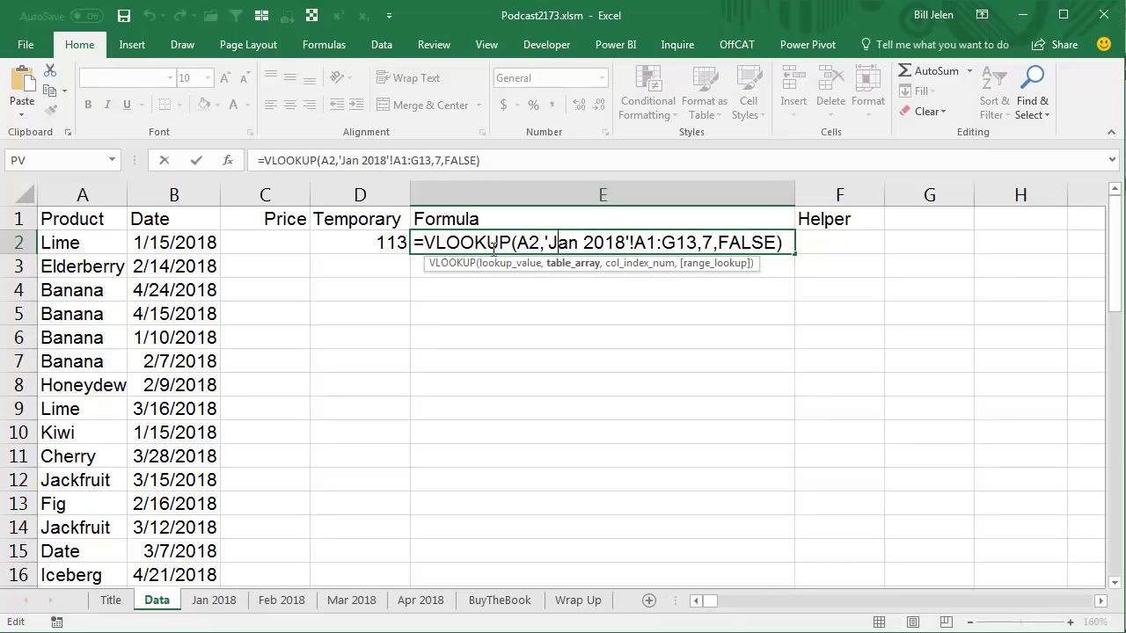
key(shift+Right)
key(shift+Right)
key(shift+Right)
key(shift+Right)
key(shift+Right)
key(shift+Right)
key(shift+Right)
key(shift+Right)
key(shift+Right)
key(shift+Right)
key(shift+Right)
key(shift+Right)
key(shift+Right)
key(shift+Right)
key(shift+Right)
key(shift+Right)
key(shift+Right)
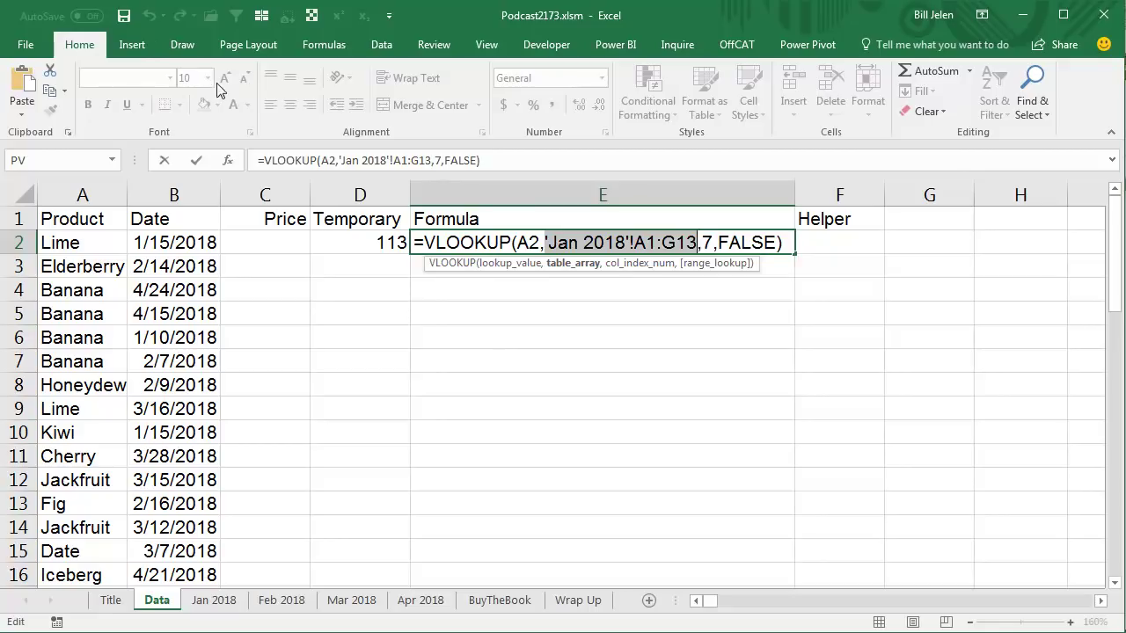
click(233, 105)
key(Return)
Enter =TEXT(B2,"mmm yyyyy") in F2 and fill it down the Helper column alongside the data
key(Up)
key(Right)
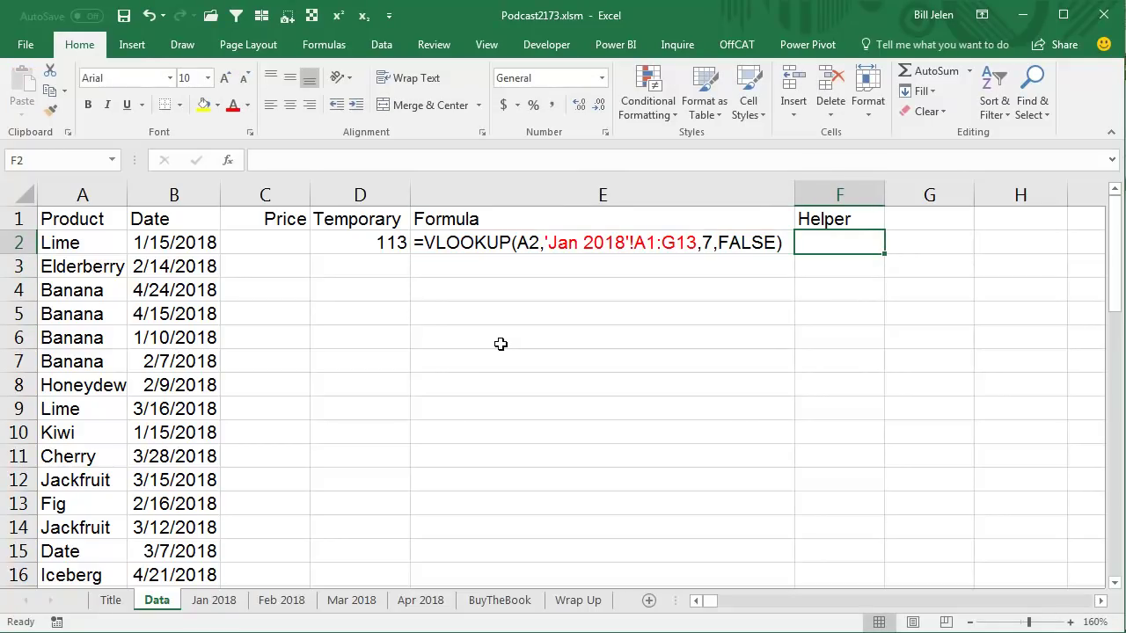
text(=text()
key(Left)
key(Left)
key(Left)
key(Left)
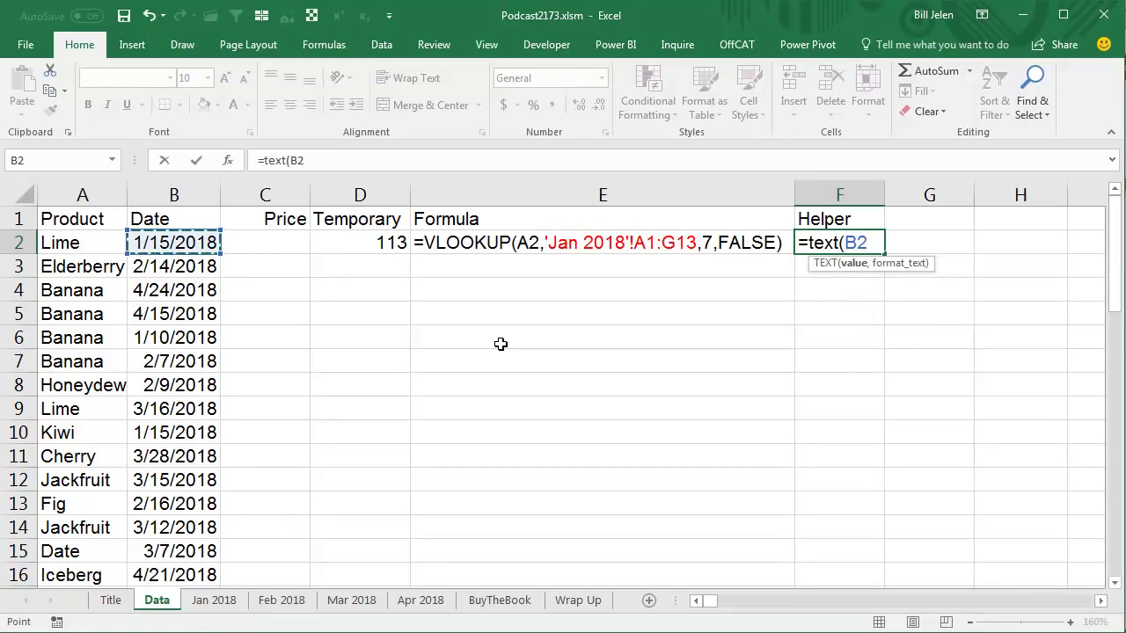
text(,"mmm yyyyy)
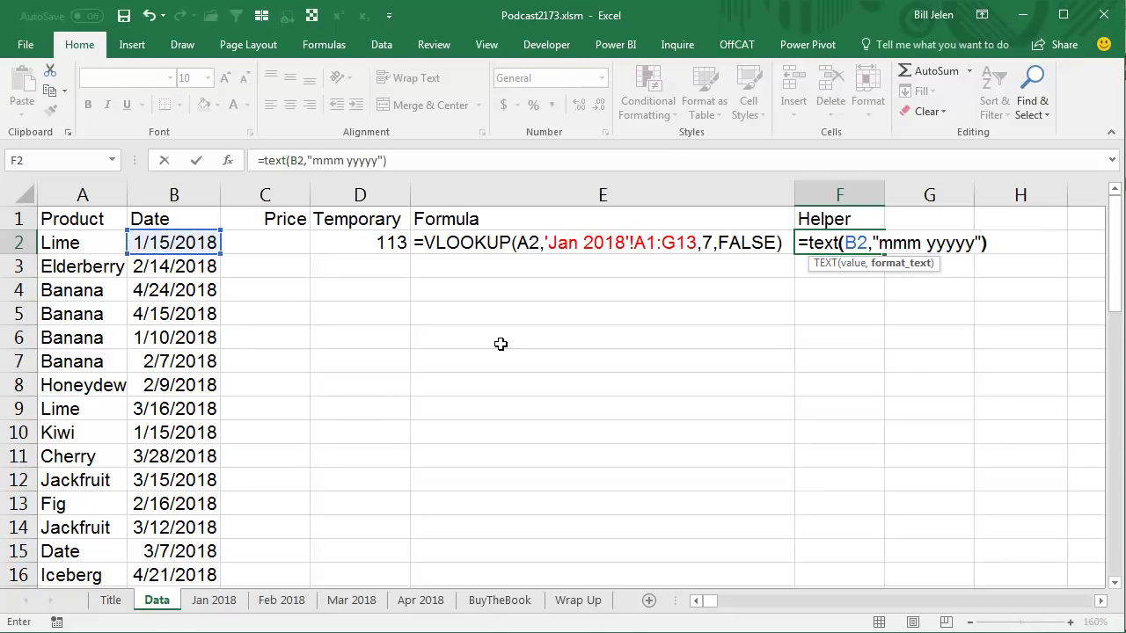
key(Return)
key(Up)
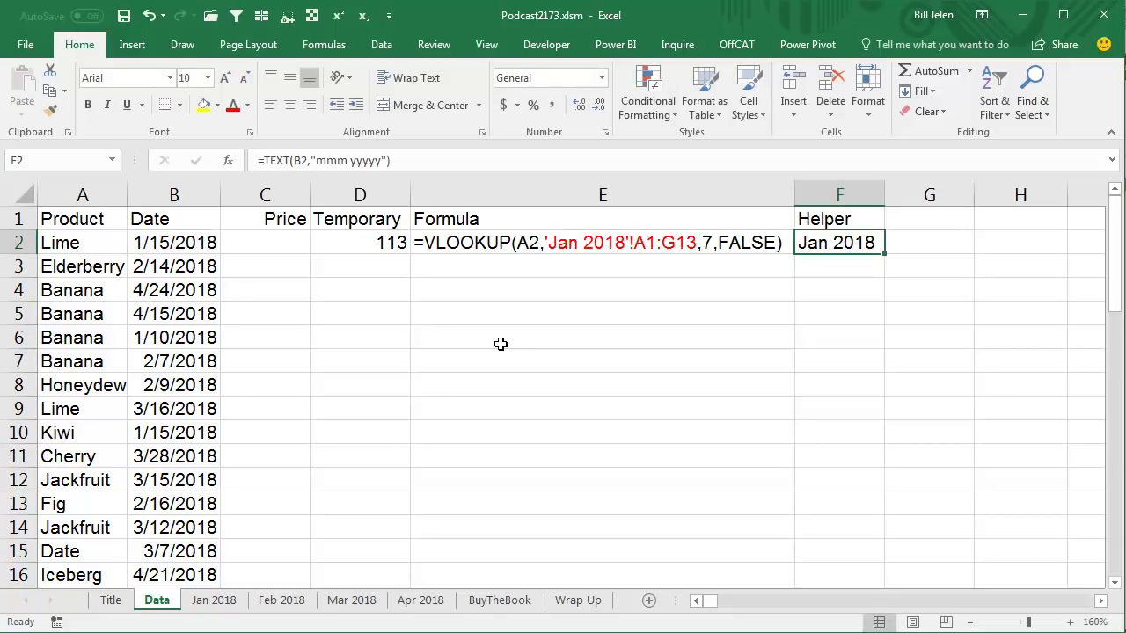
double_click(884, 253)
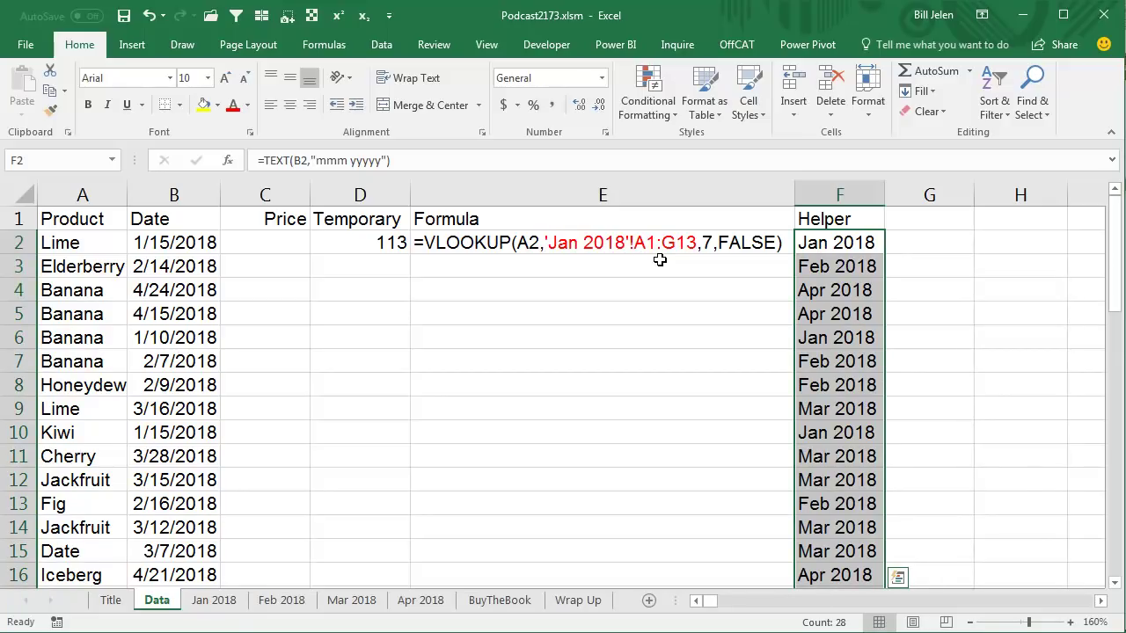
Change the formula throughout the filled Helper range, starting in F2, to ="'"&TEXT(B2,"mmm yyyyy")&"'!A1:G13"
key(F2)
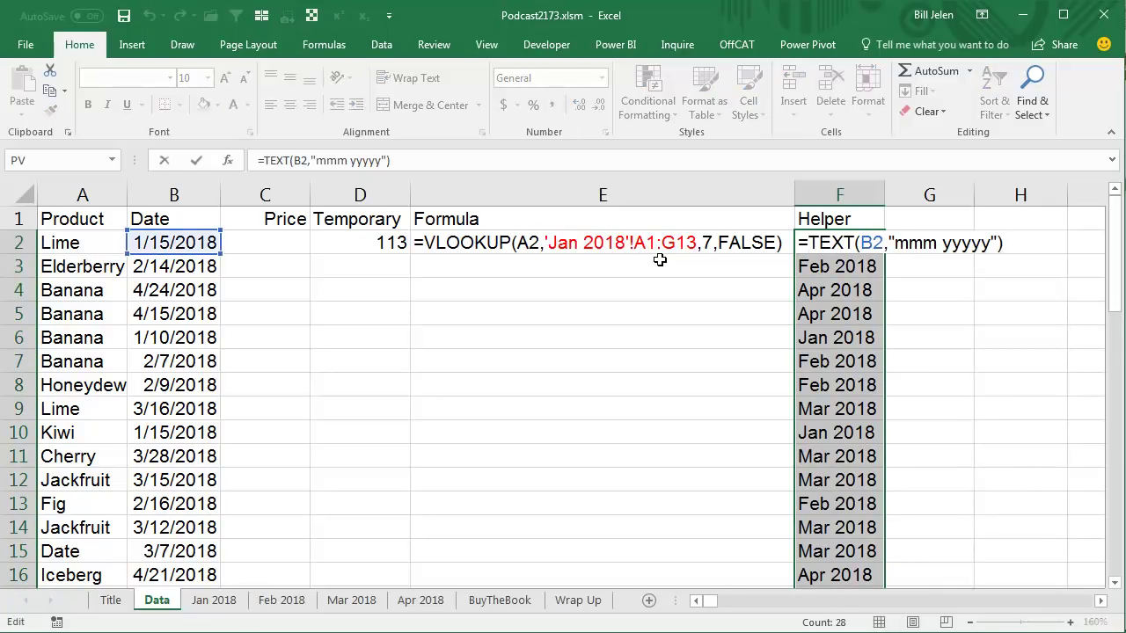
text(""")
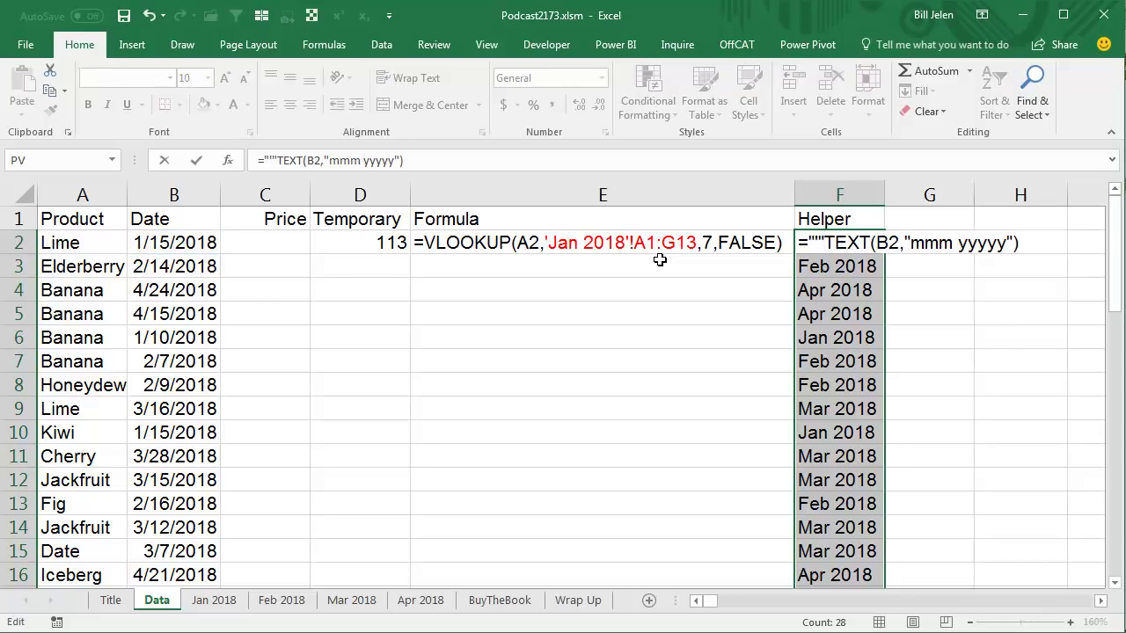
text(&)
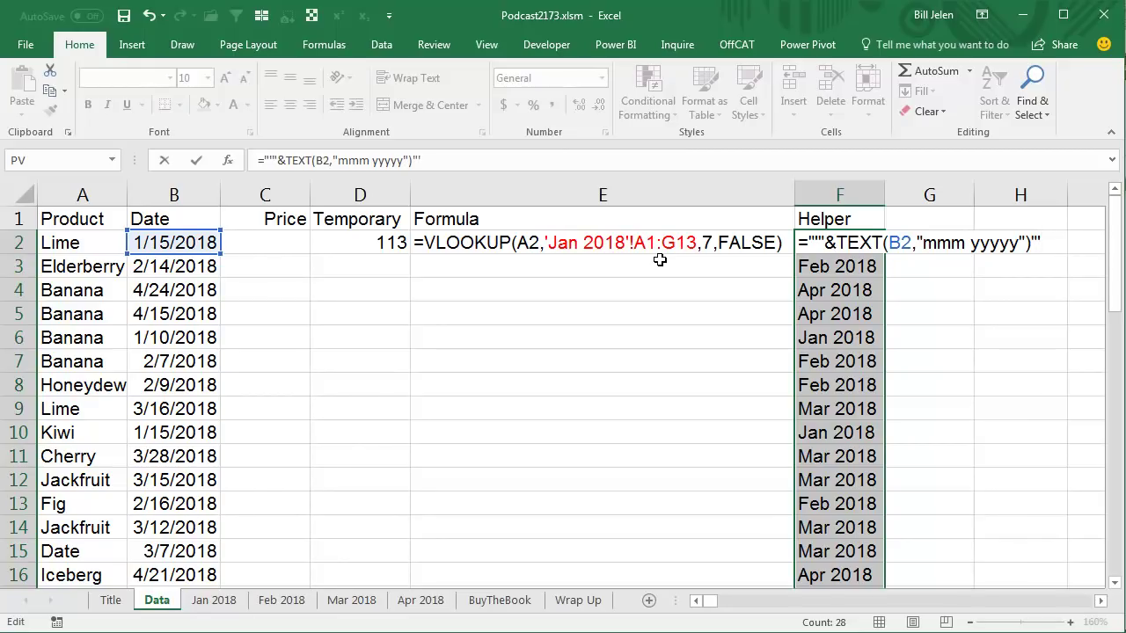
text(A1:G13)
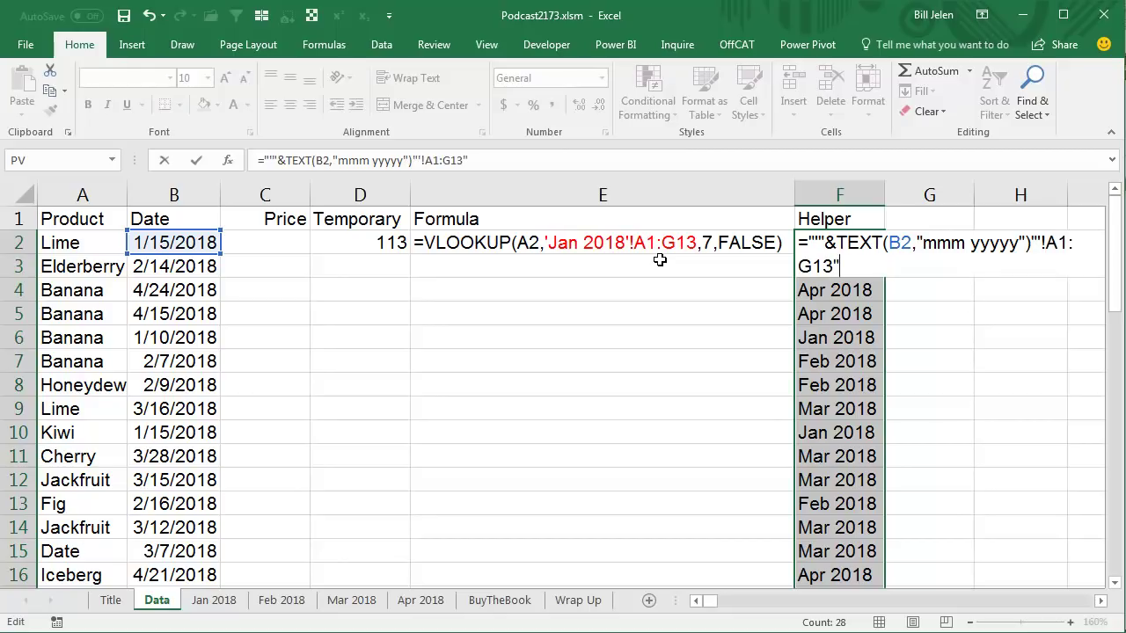
text(")
key(Return)
key(Return)
text(&)
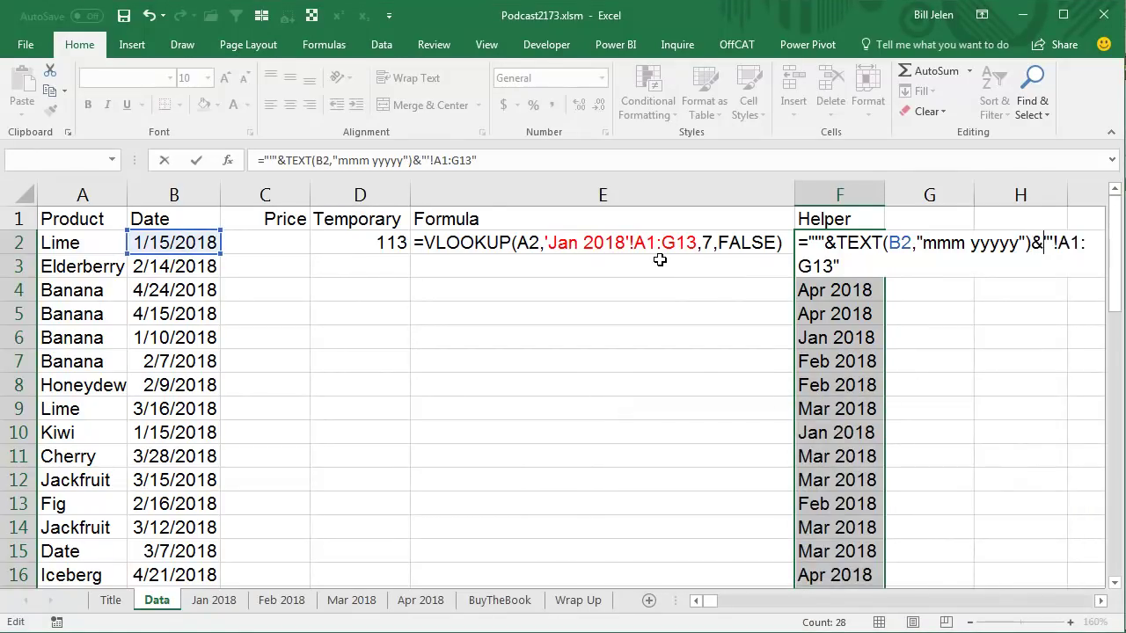
key(ctrl+Return)
key(Down)
key(Down)
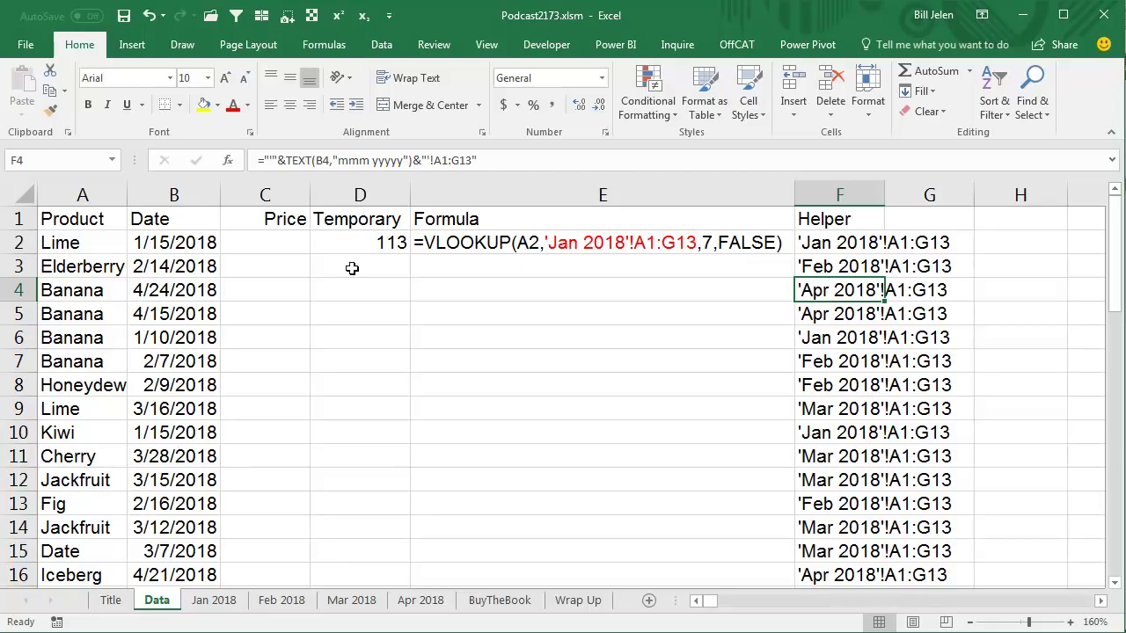
Enter =VLOOKUP(A2,INDIRECT(F2),7,FALSE) in C2 and fill it down the Price column alongside the data
click(286, 243)
text(=VL)
key(Tab)
key(Left)
key(Left)
text(,)
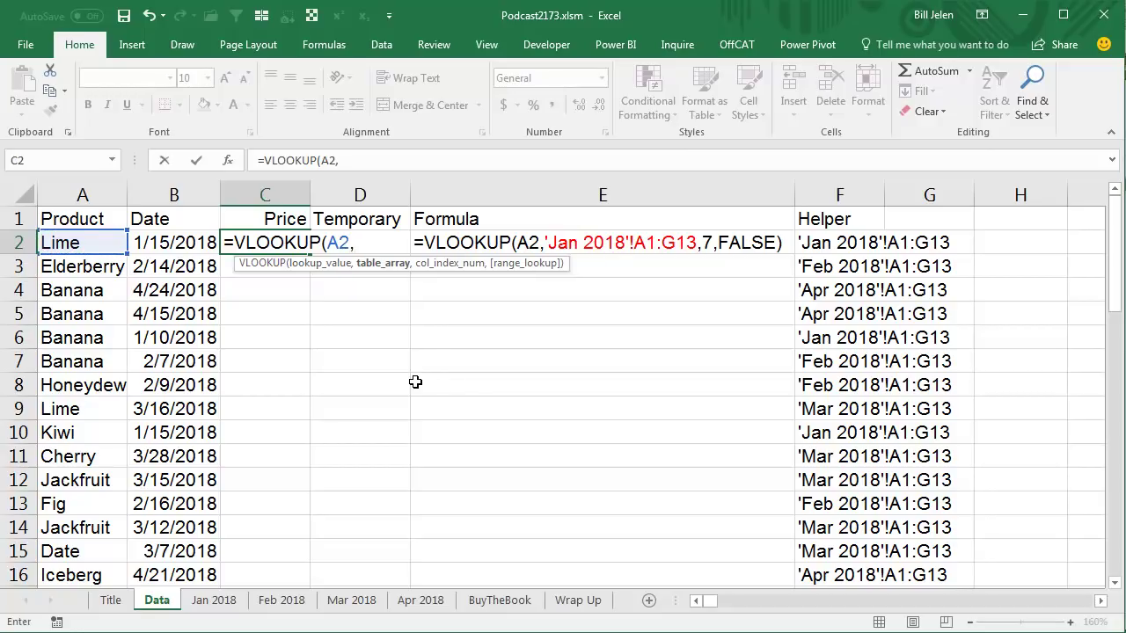
text(INDIRECT()
key(Right)
key(Right)
key(Right)
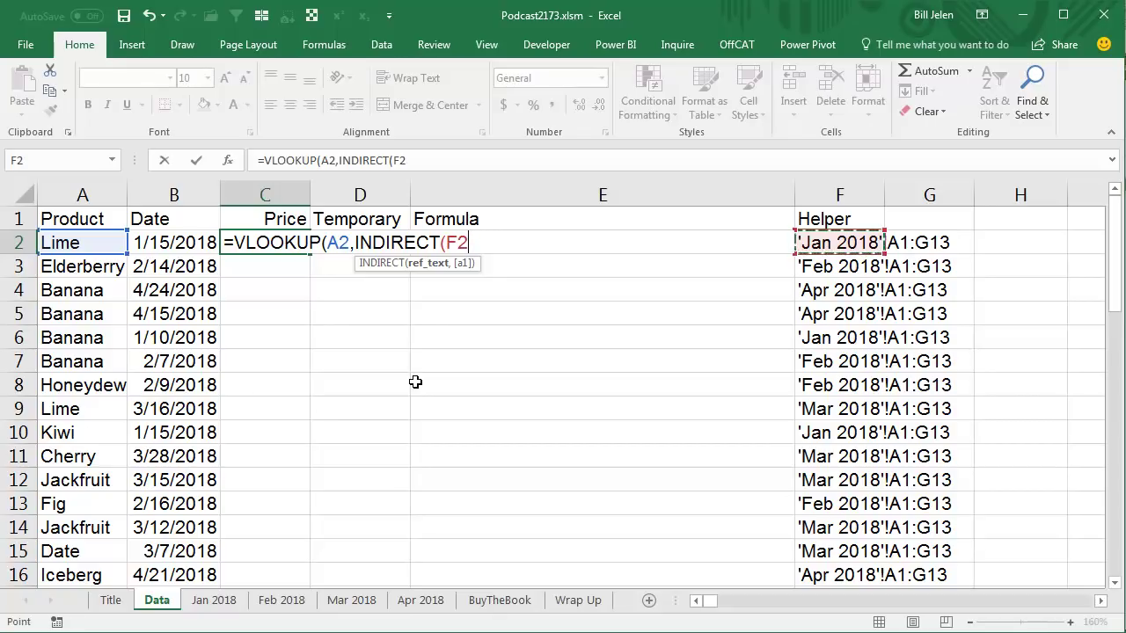
text())
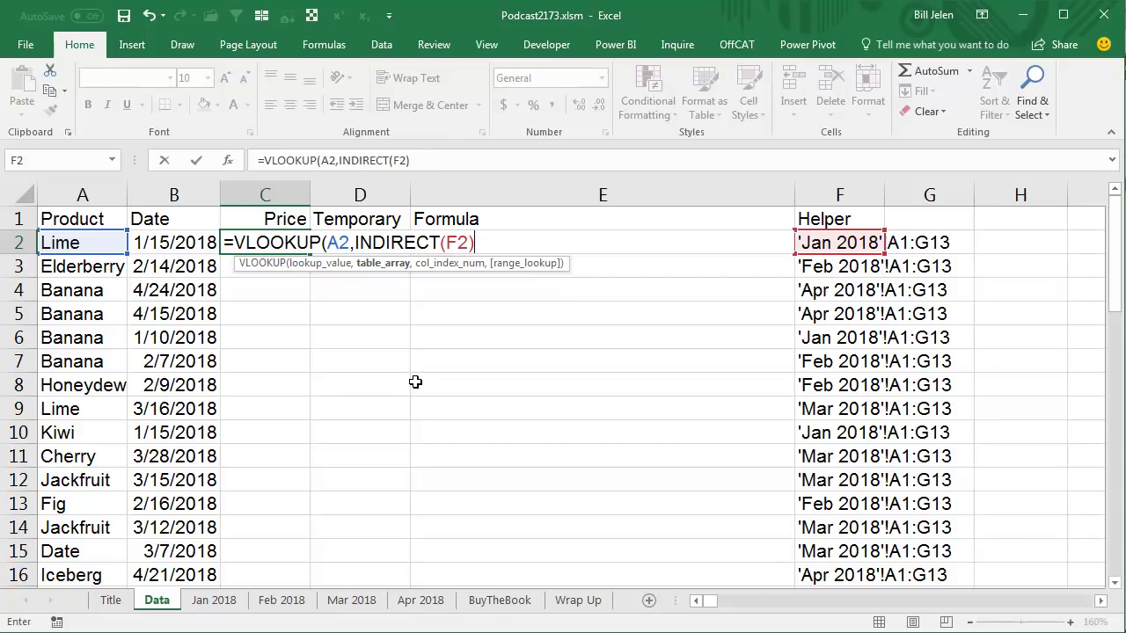
text(,7,)
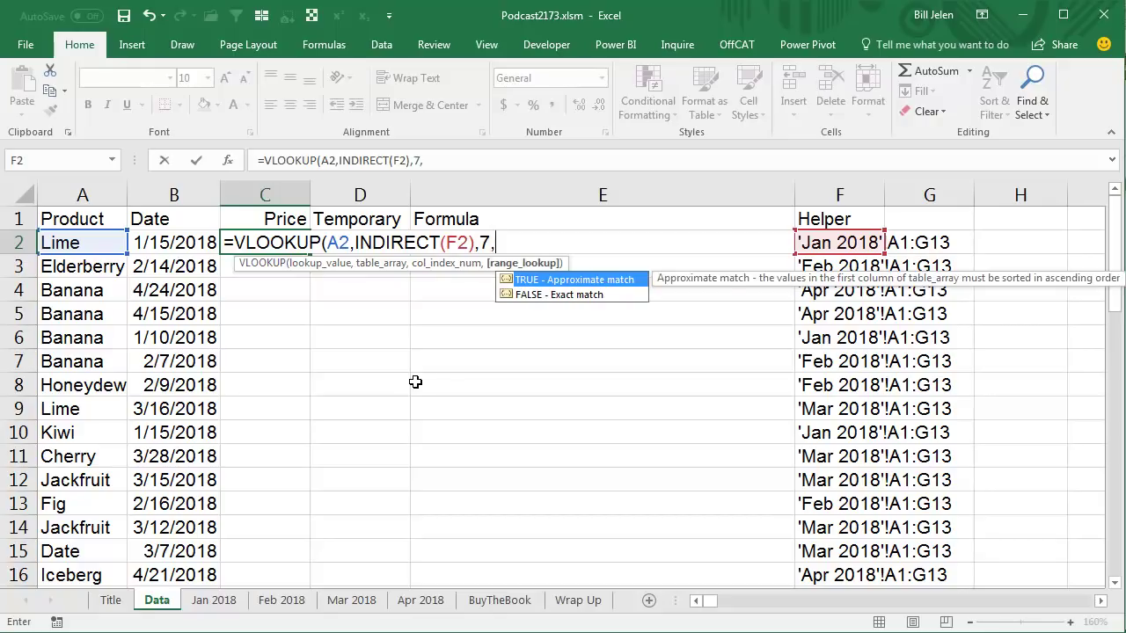
text(False))
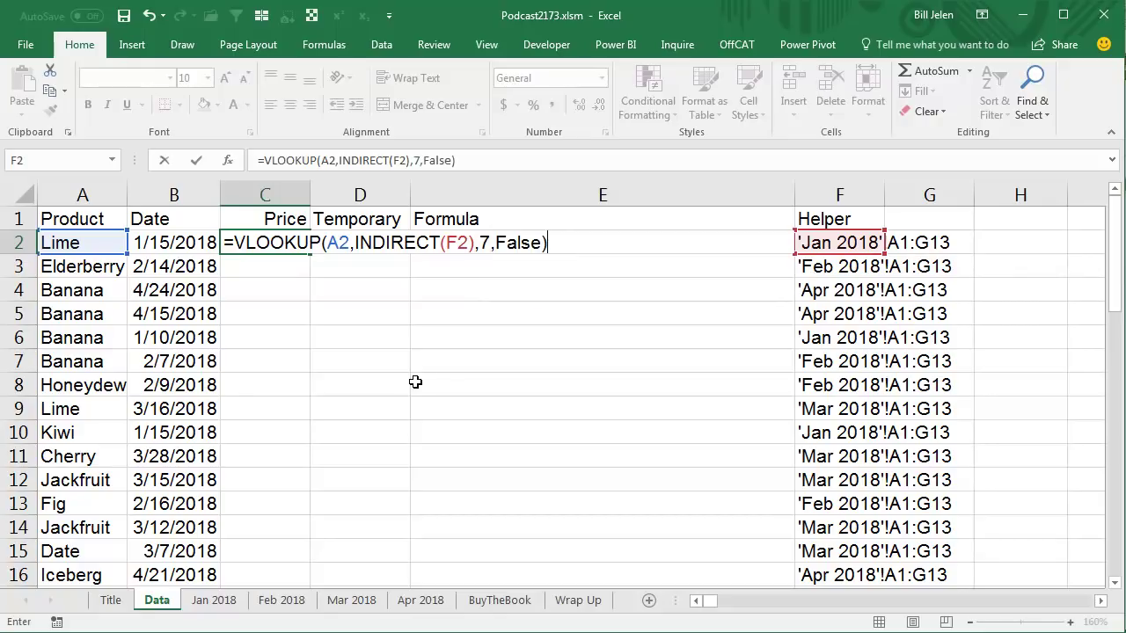
key(ctrl+Return)
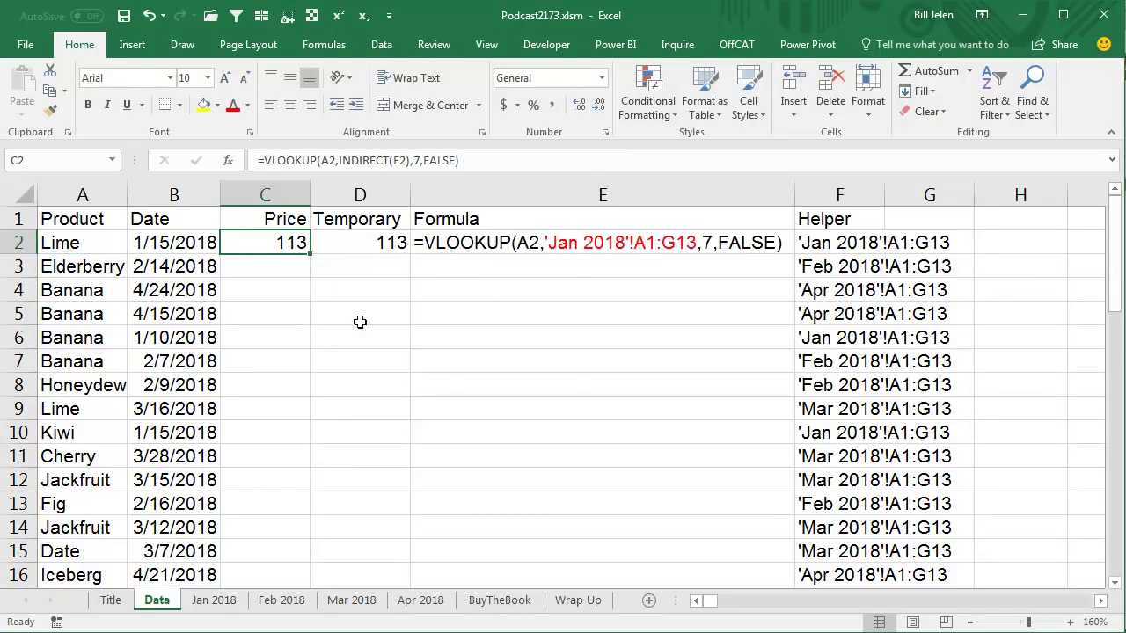
double_click(311, 255)
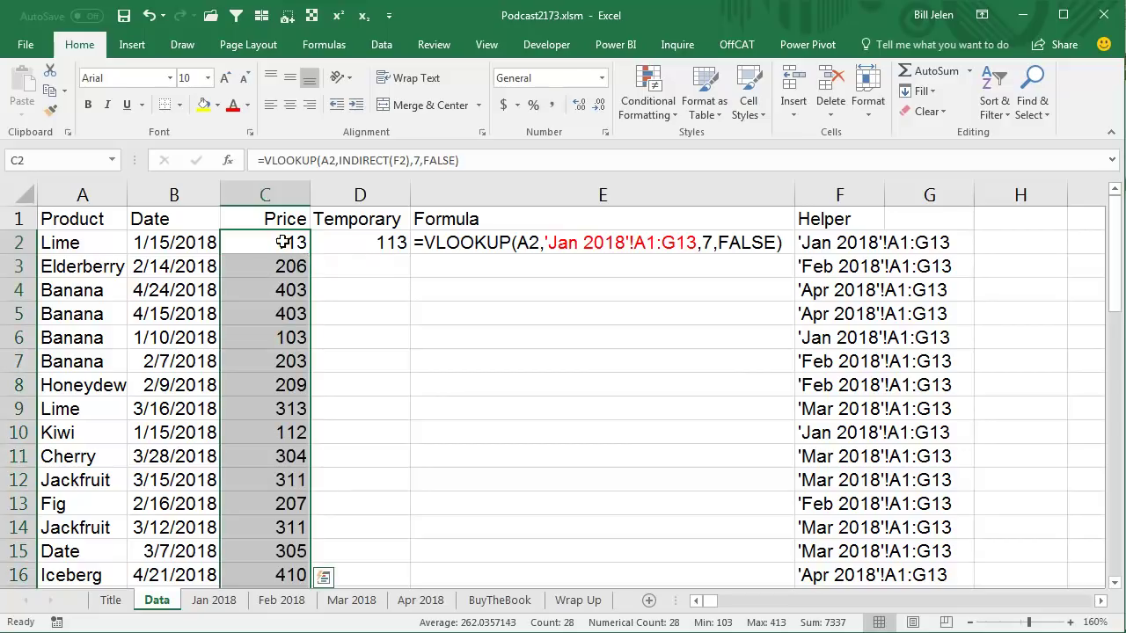
Change the date of the Banana row in B4 to 2/17/2018
click(177, 290)
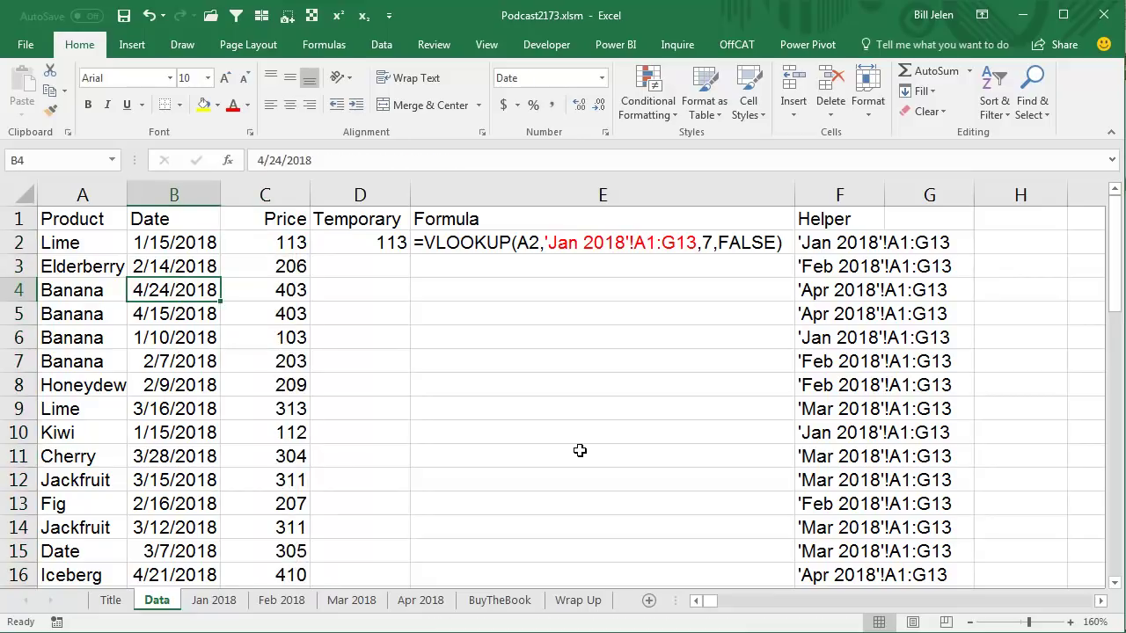
text(2/17/)
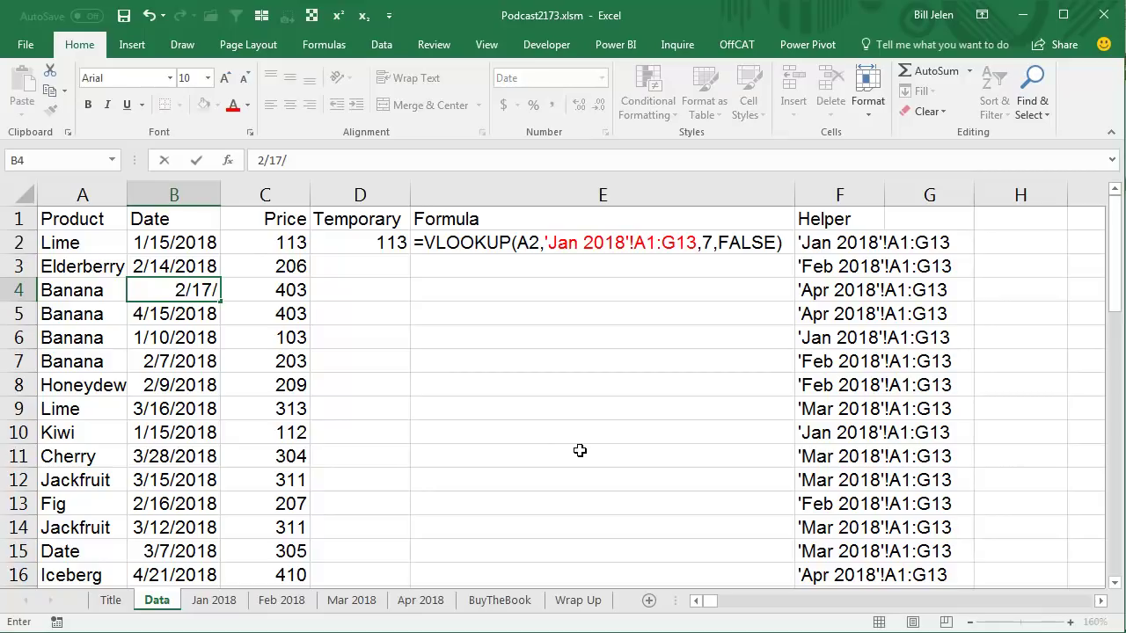
text(2018)
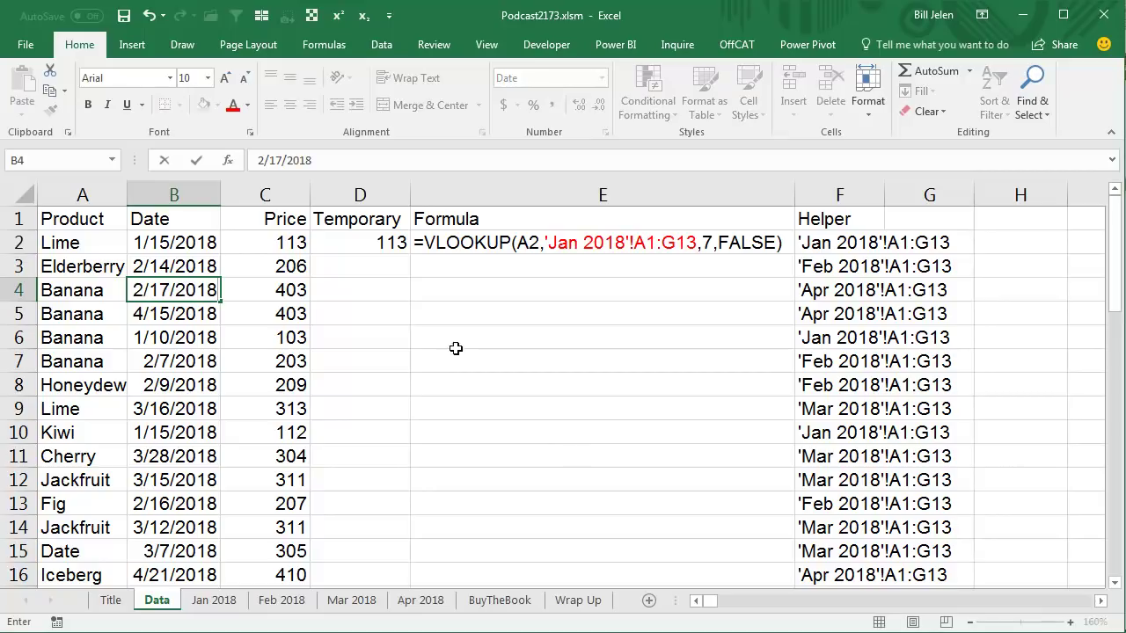
key(Return)
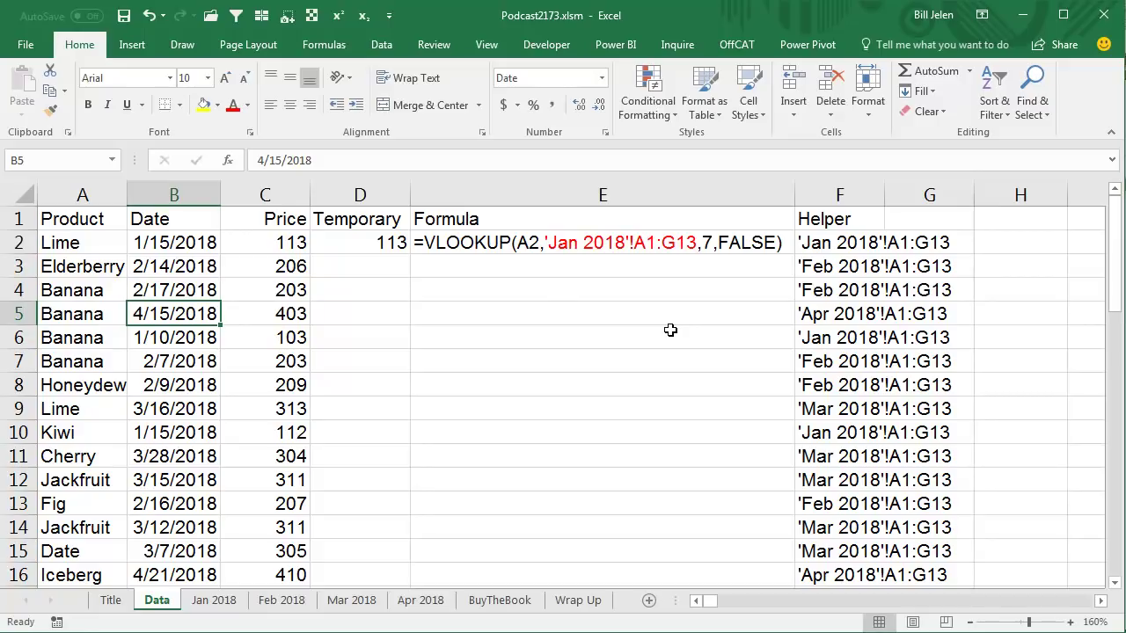
Delete the entire Temporary and Formula columns, D and E, from the Data sheet
key(Up)
key(Up)
key(Right)
key(Up)
key(Right)
key(shift+Right)
key(ctrl+minus)
key(c)
key(Return)
Copy the text of the Helper formula in D2 without its equals sign, leaving the cell unedited
key(Down)
key(Up)
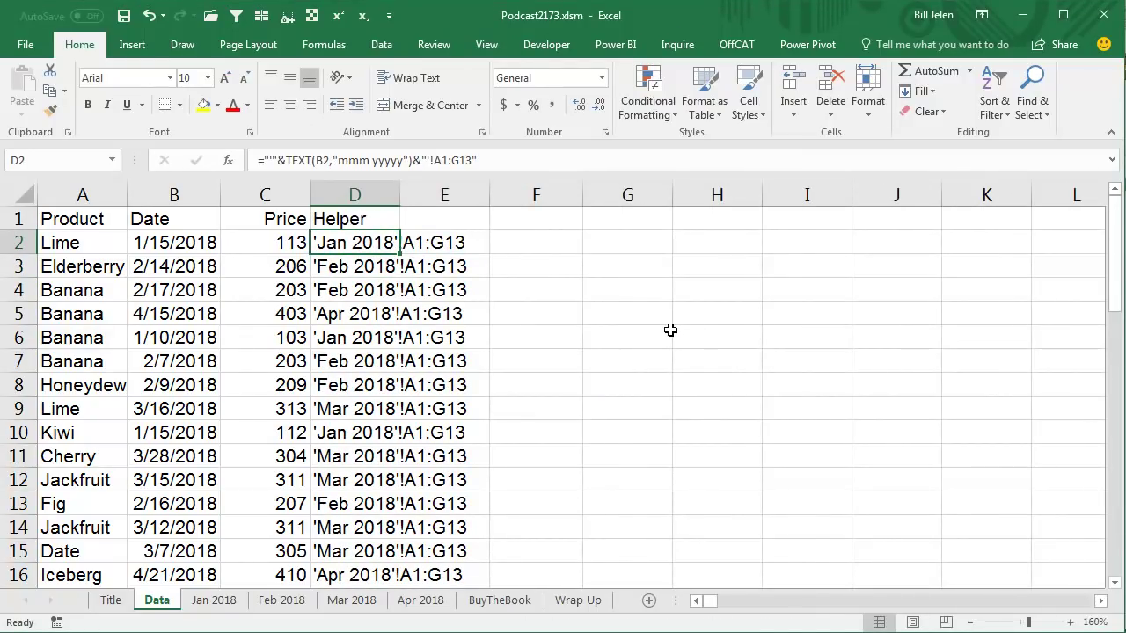
key(F2)
key(shift+Home)
key(shift+Right)
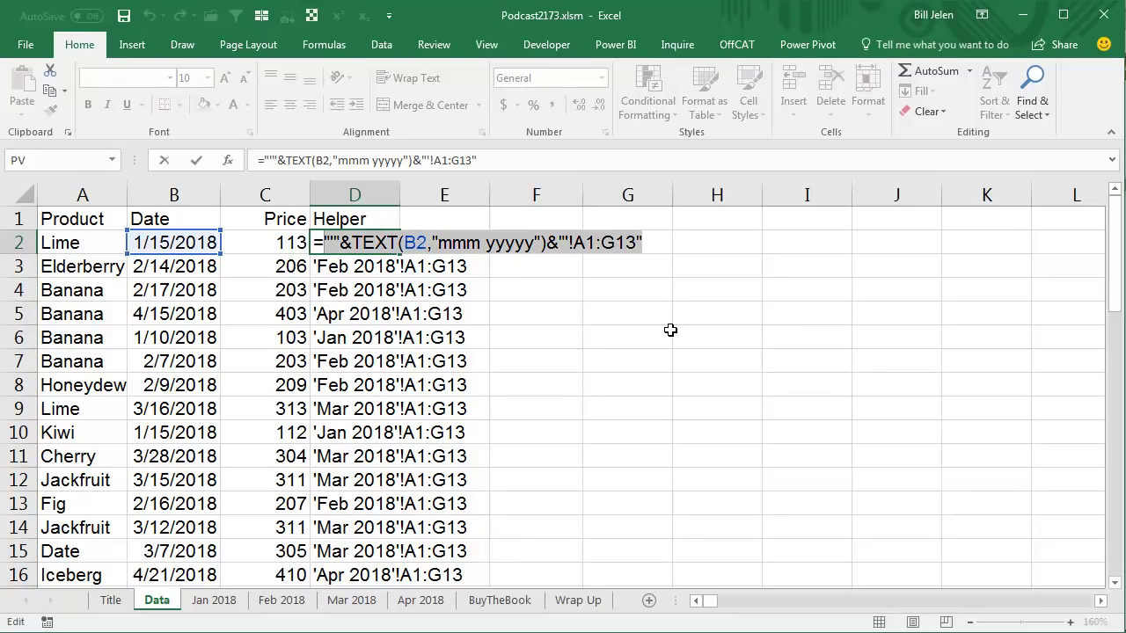
key(ctrl+c)
key(Escape)
Replace the D2 reference inside INDIRECT in C2 with the copied "'"&TEXT(B2,"mmm yyyyy")&"'!A1:G13" and fill the formula down the Price column
key(Left)
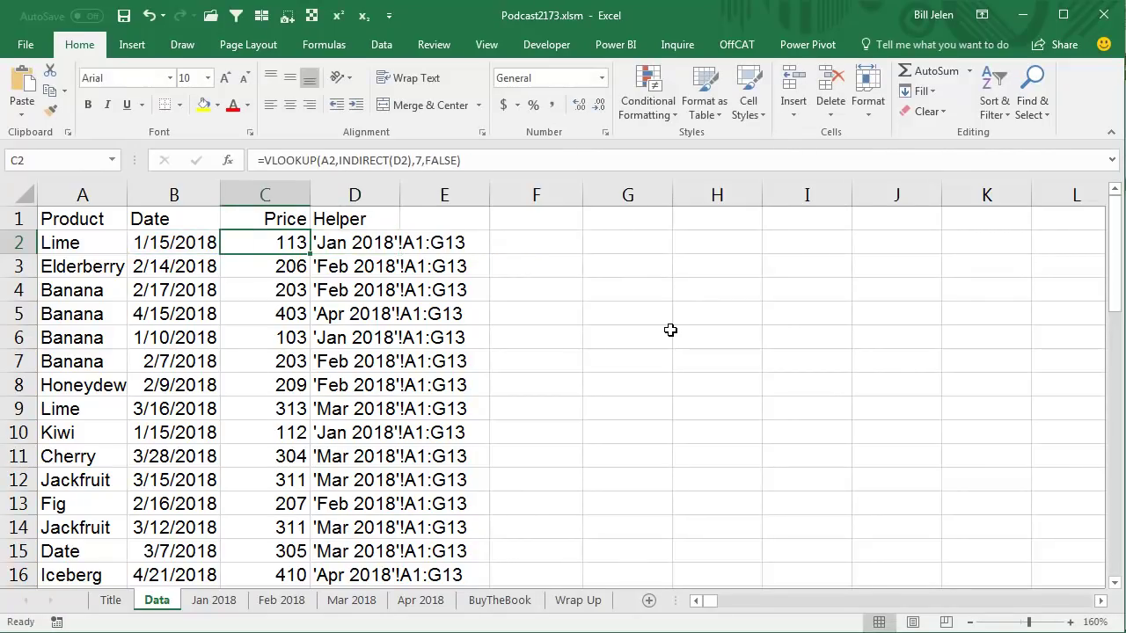
key(F2)
key(Left)
key(Left)
key(Left)
key(Left)
key(Left)
key(Left)
key(Left)
key(Left)
key(Left)
key(Left)
key(Left)
key(Left)
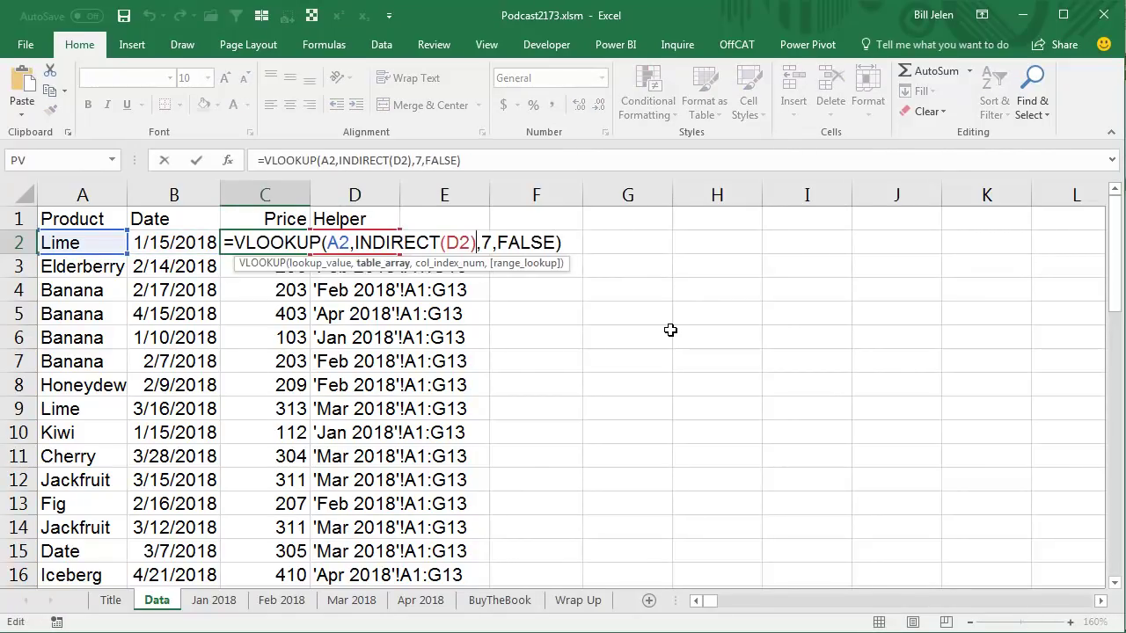
key(shift+Right)
key(shift+Right)
key(ctrl+v)
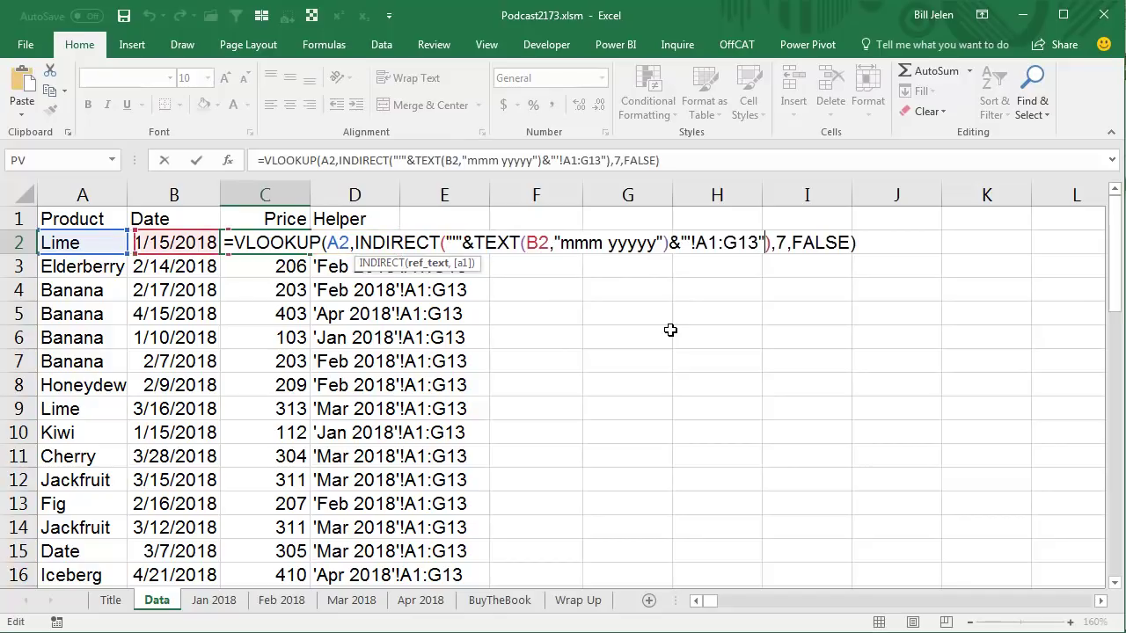
key(ctrl+Return)
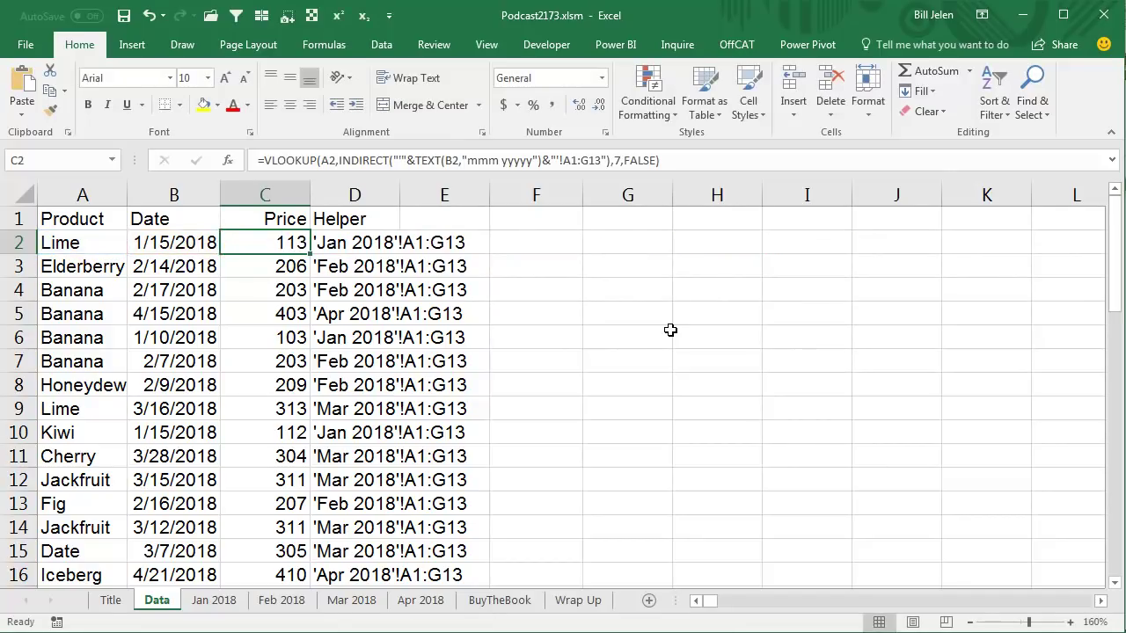
double_click(309, 254)
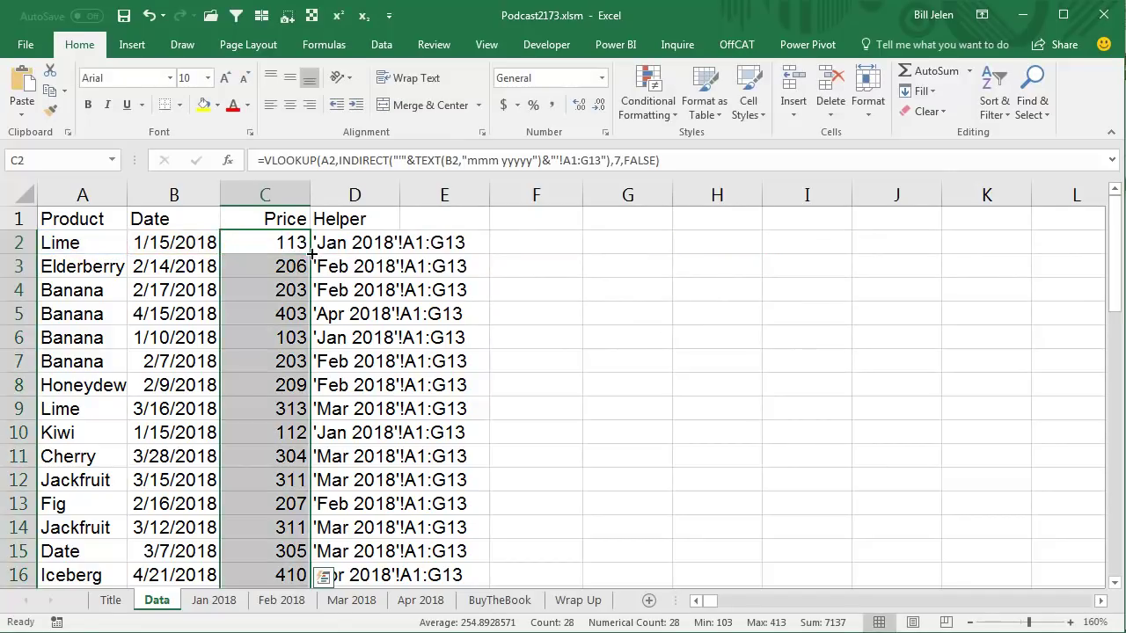
Clear the contents of the Helper column D and enter the heading Formula in D1
click(355, 195)
key(Delete)
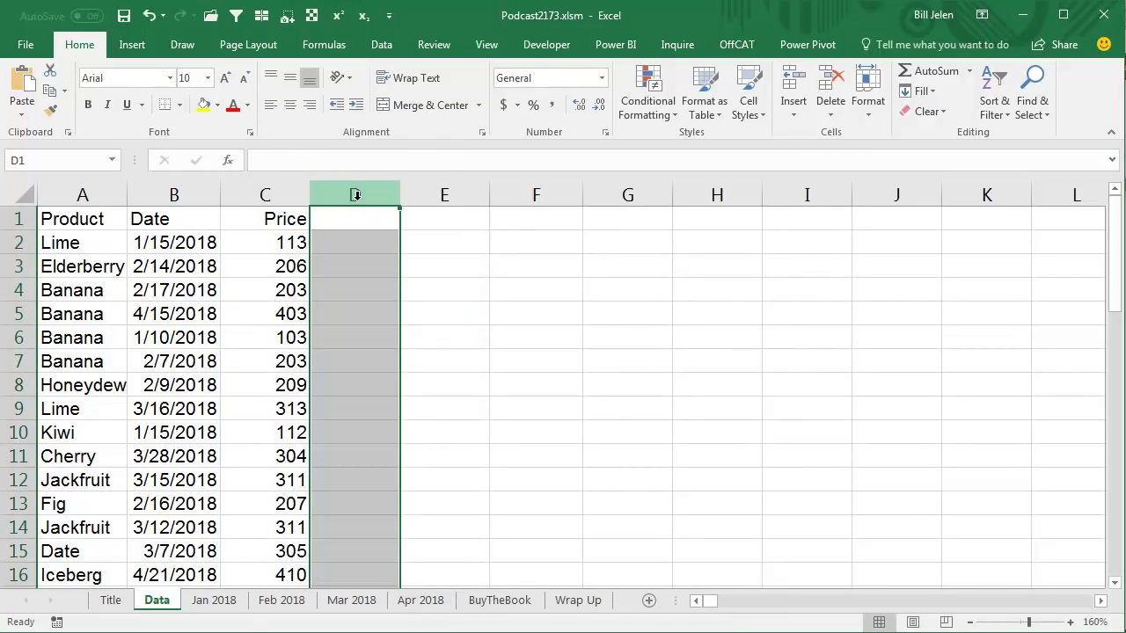
key(Down)
key(Up)
text(Formula)
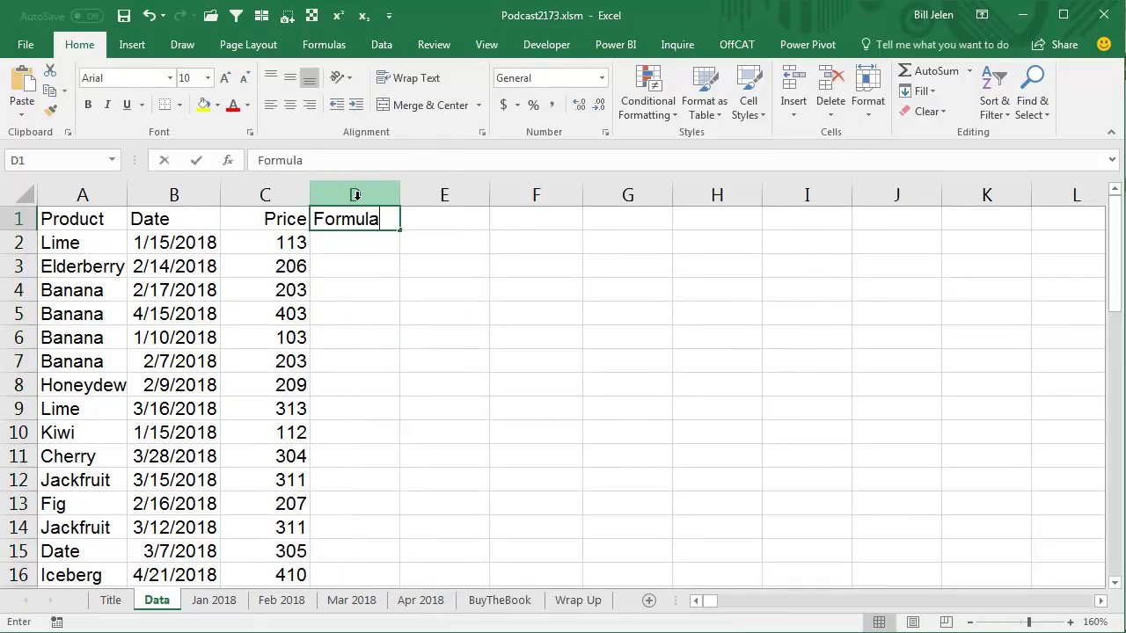
key(Return)
Enter =FORMULATEXT(C2) in D2 to display the text of the first Price formula
text(=form)
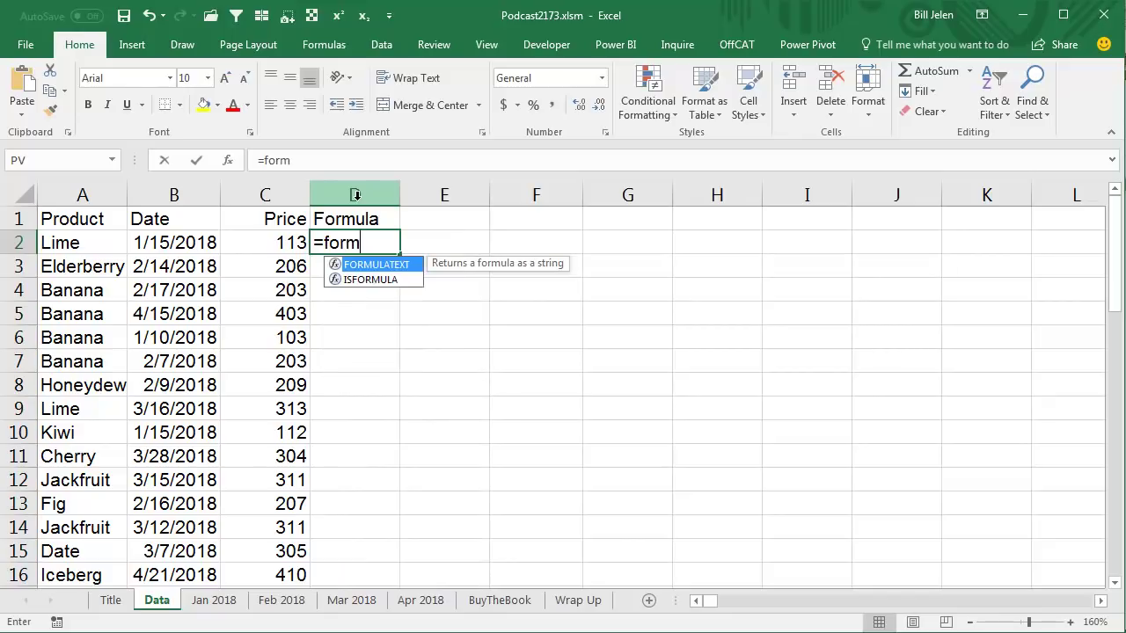
key(Tab)
key(Left)
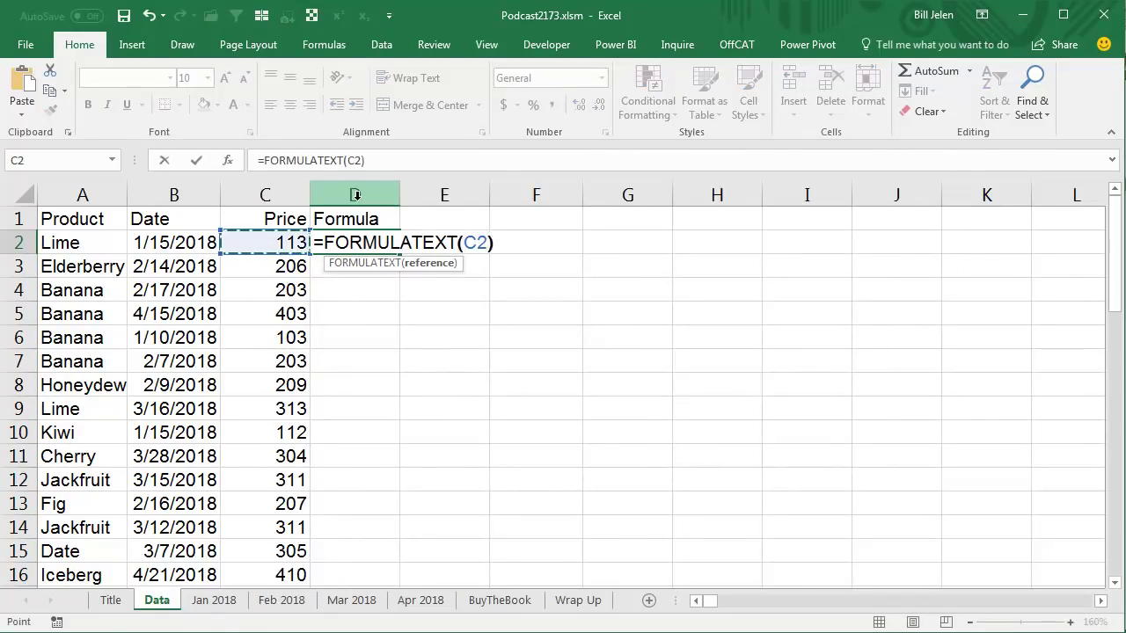
key(Return)
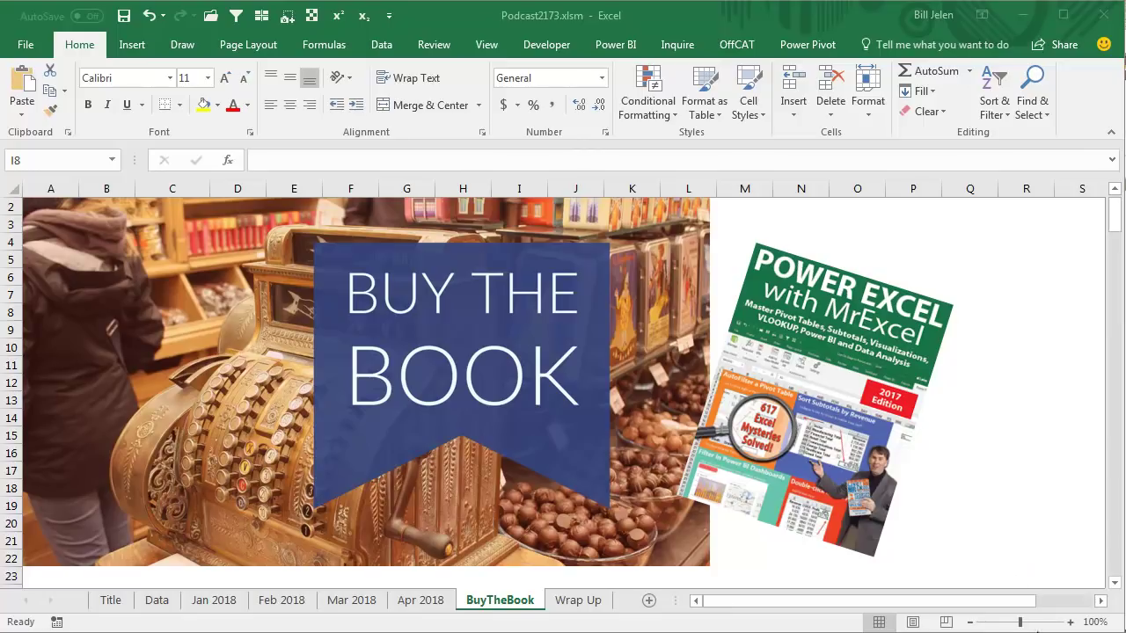
Show the Wrap Up worksheet with the episode's topics
key(ctrl+Page_Down)
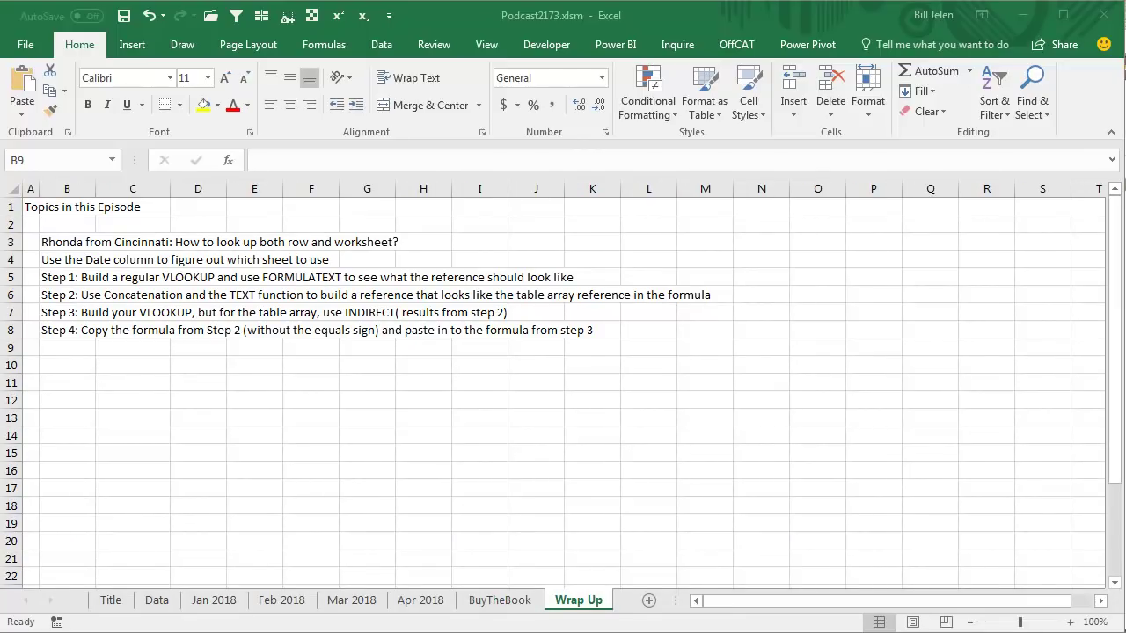